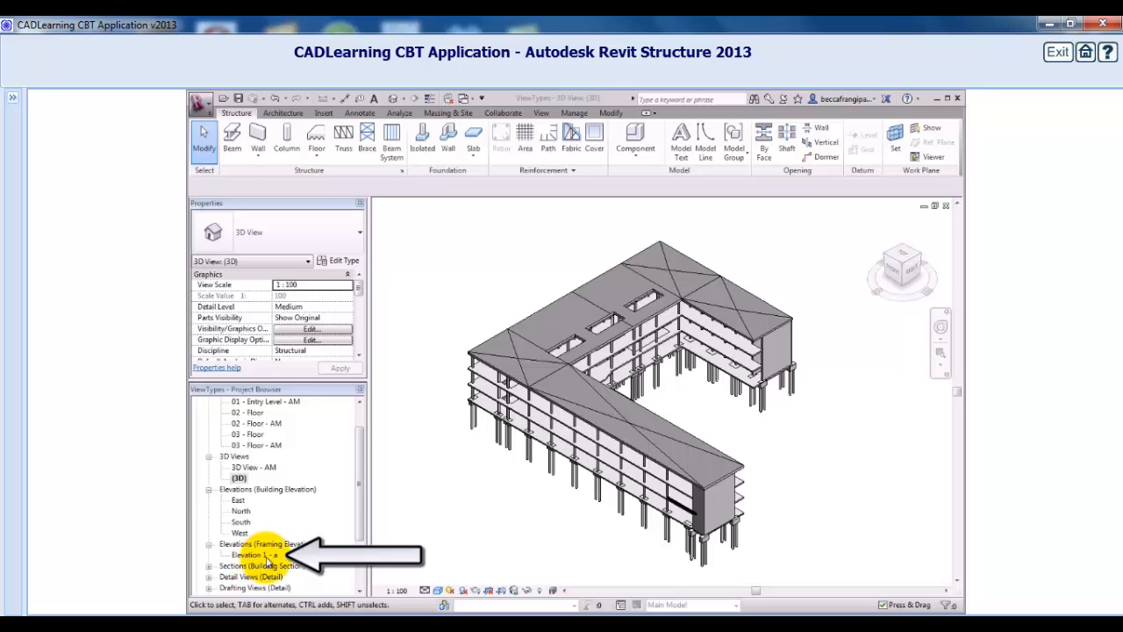
# Open the Elevation 1 - a framing elevation view.
pyautogui.doubleClick(266, 556)
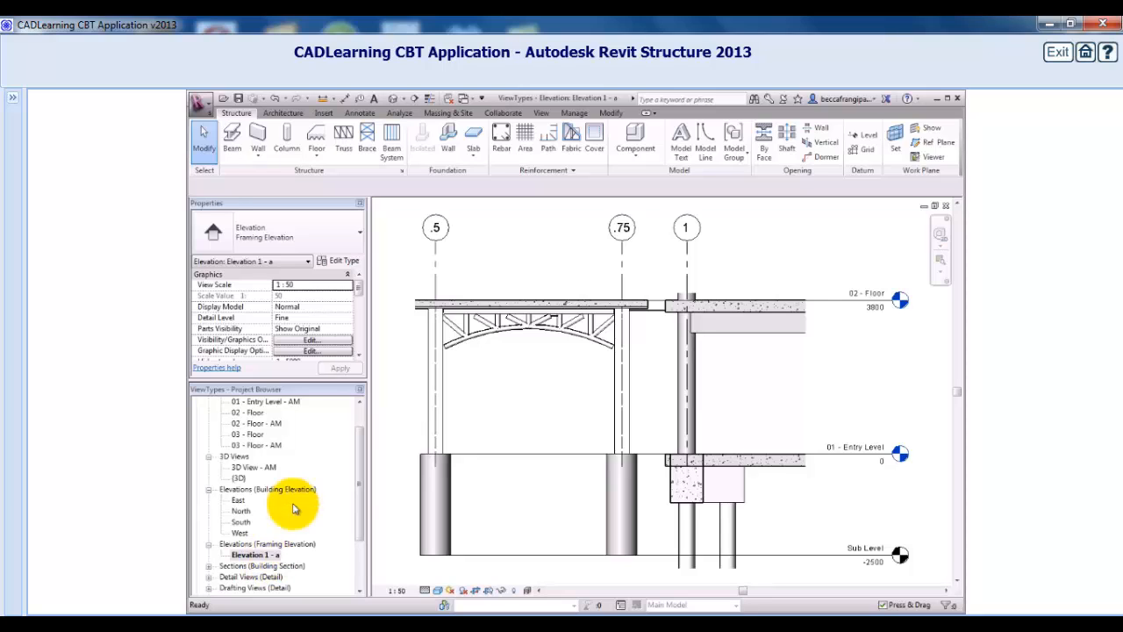
pyautogui.click(356, 232)
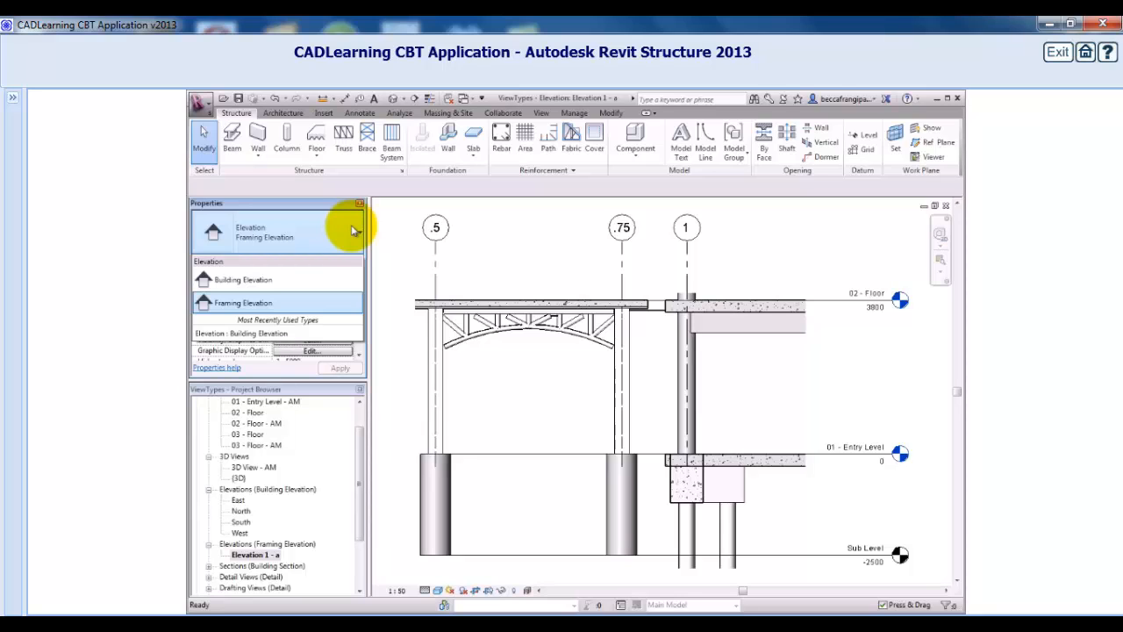
pyautogui.click(354, 230)
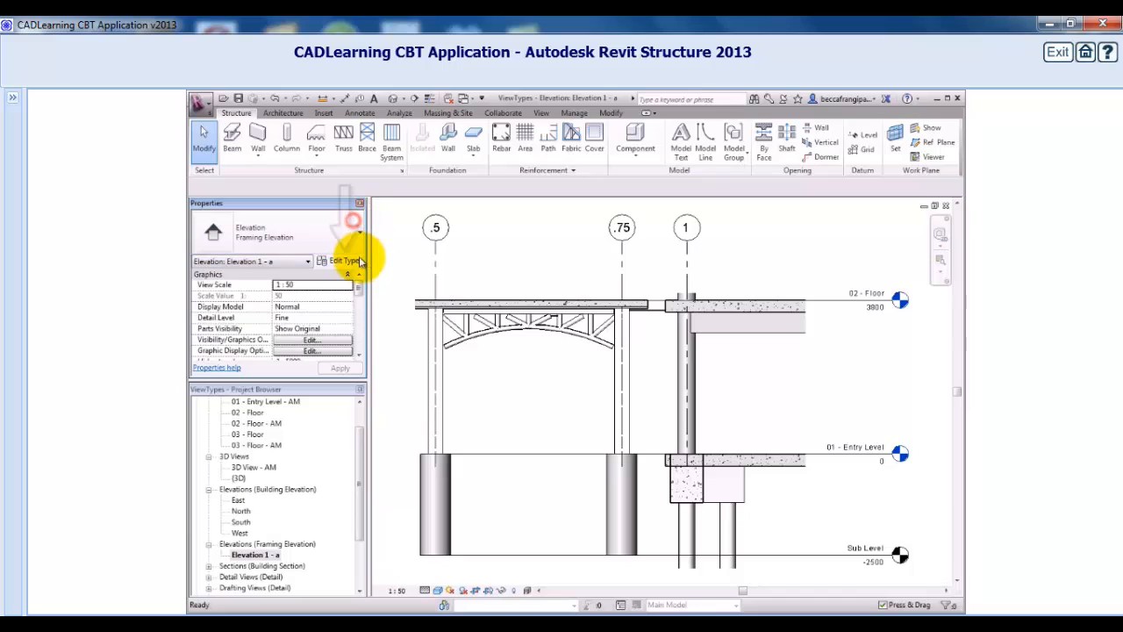
# Duplicate the Framing Elevation view type as a new type named Brace Frame.
pyautogui.click(345, 261)
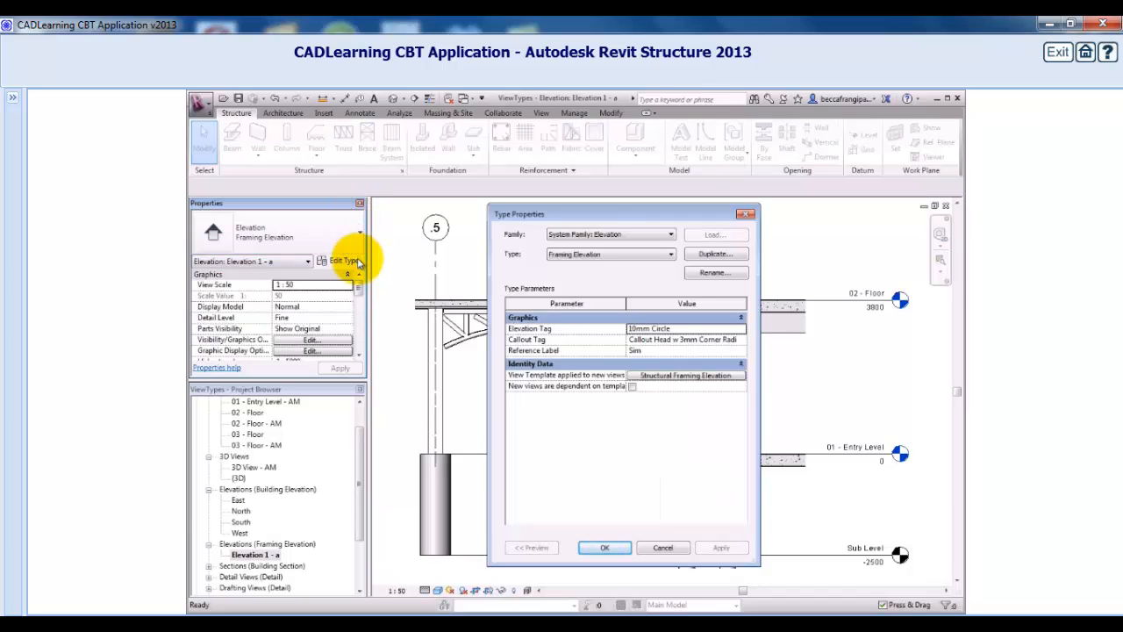
pyautogui.click(671, 255)
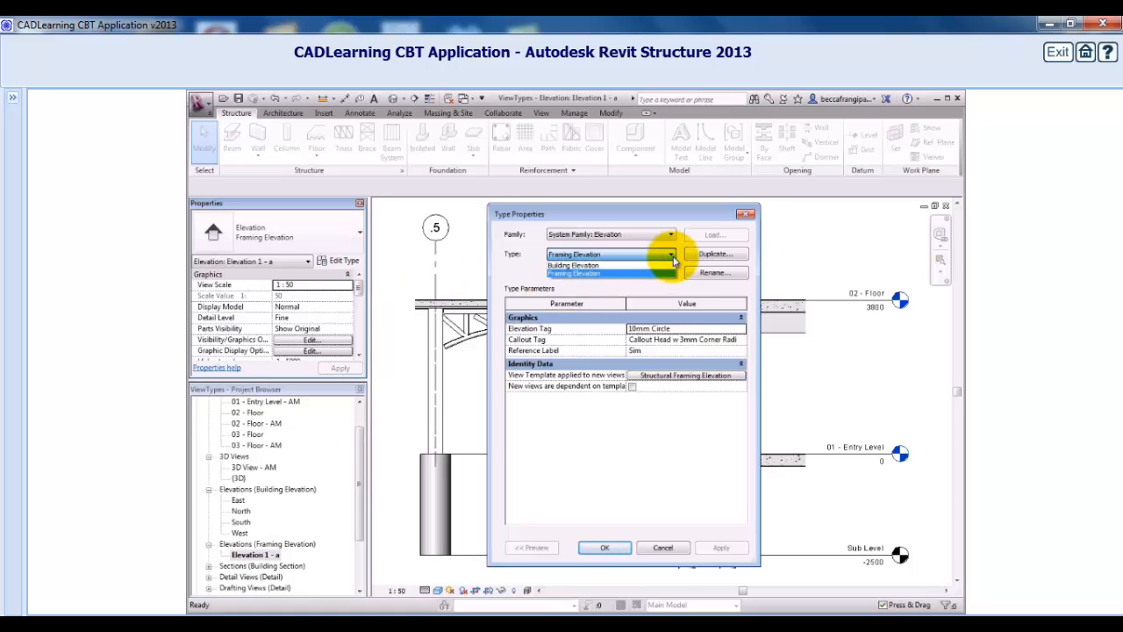
pyautogui.click(673, 258)
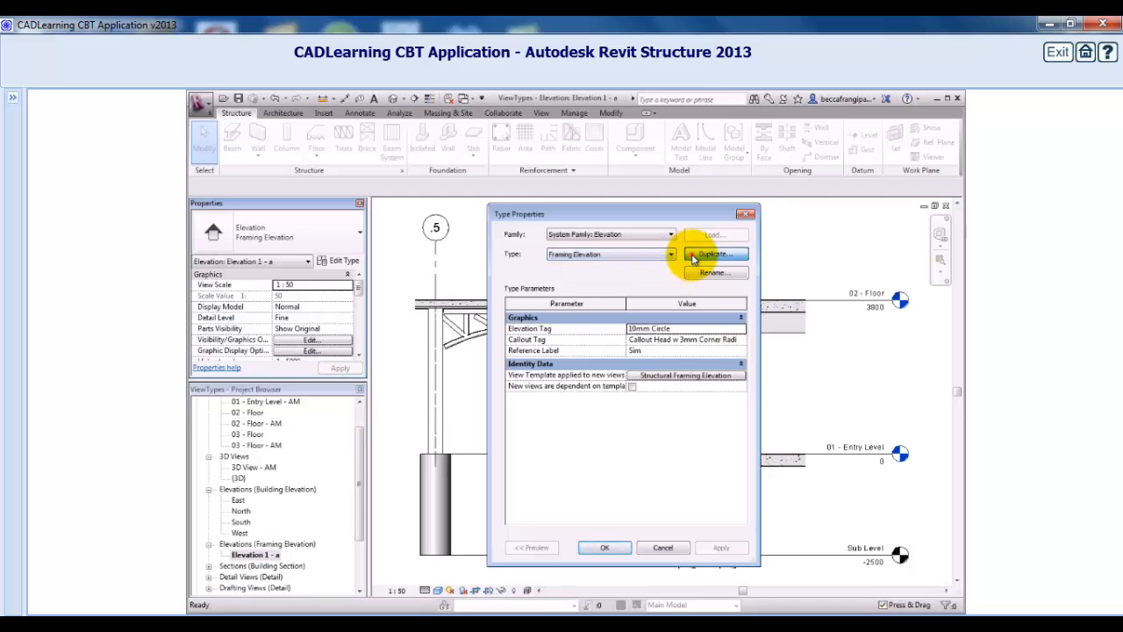
pyautogui.click(693, 256)
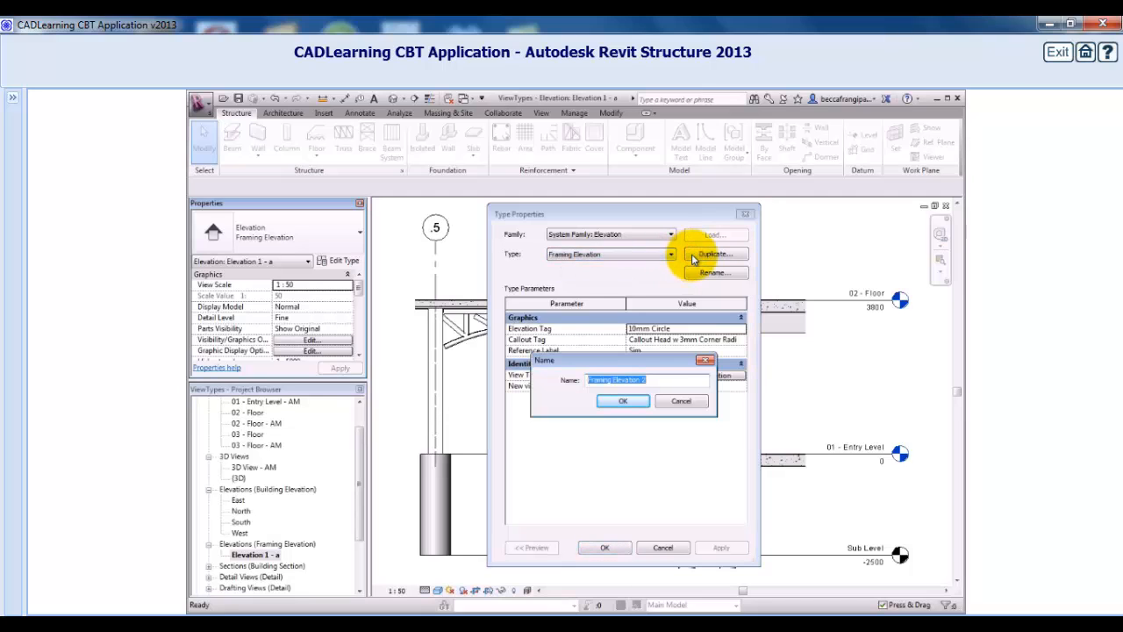
pyautogui.write('Brace Frame')
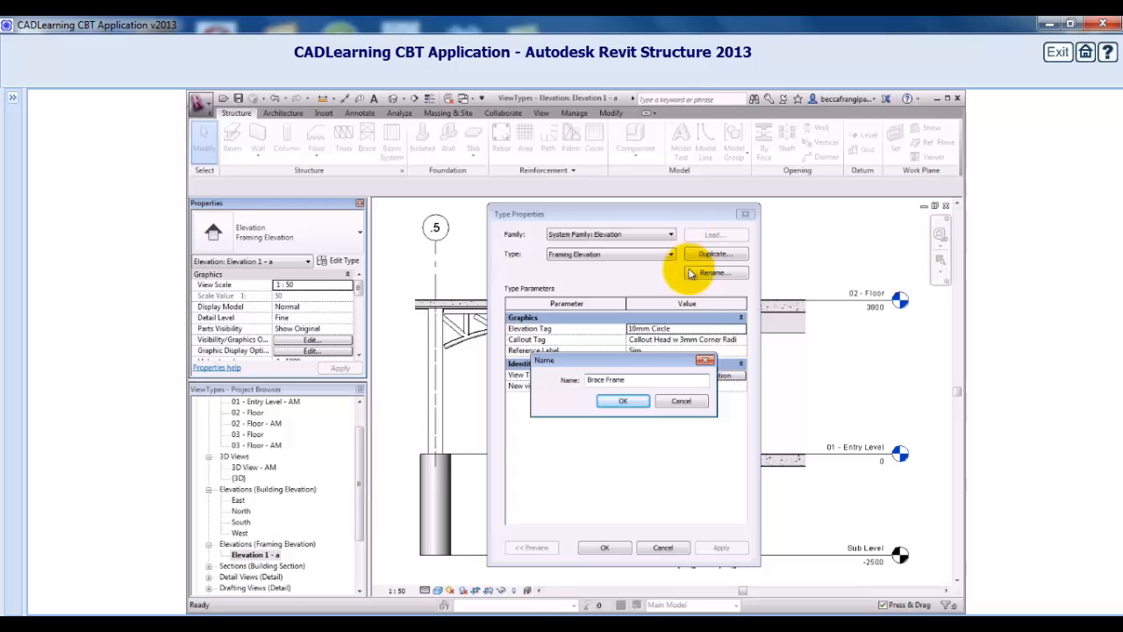
pyautogui.click(627, 402)
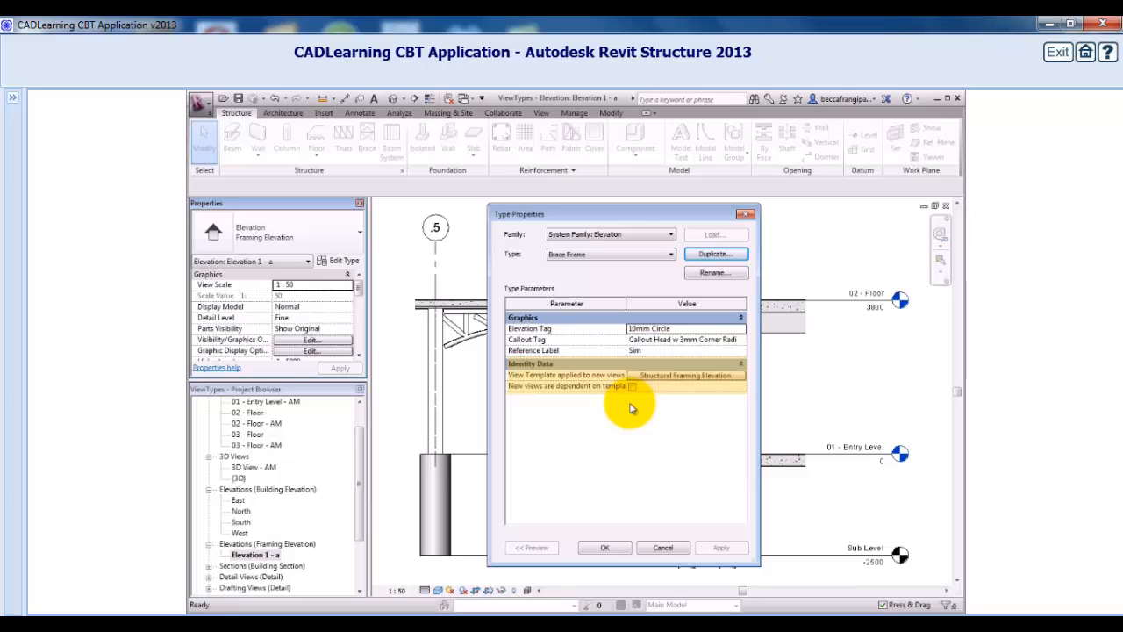
# Create a new view template named Brace Frame Elevation for the Brace Frame type.
pyautogui.click(656, 377)
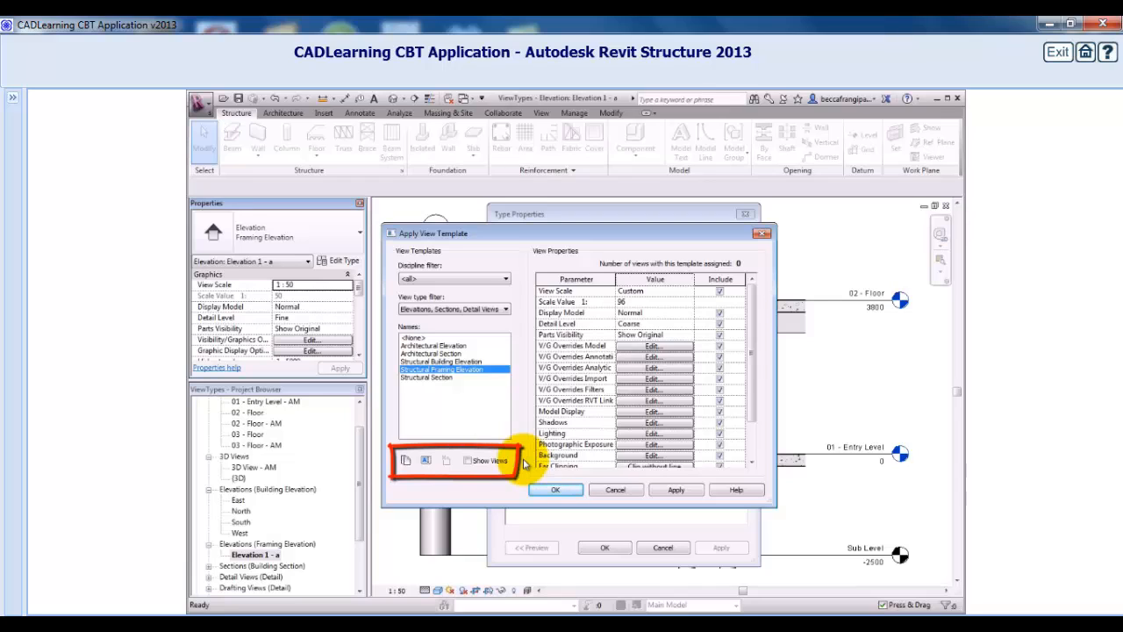
pyautogui.click(406, 463)
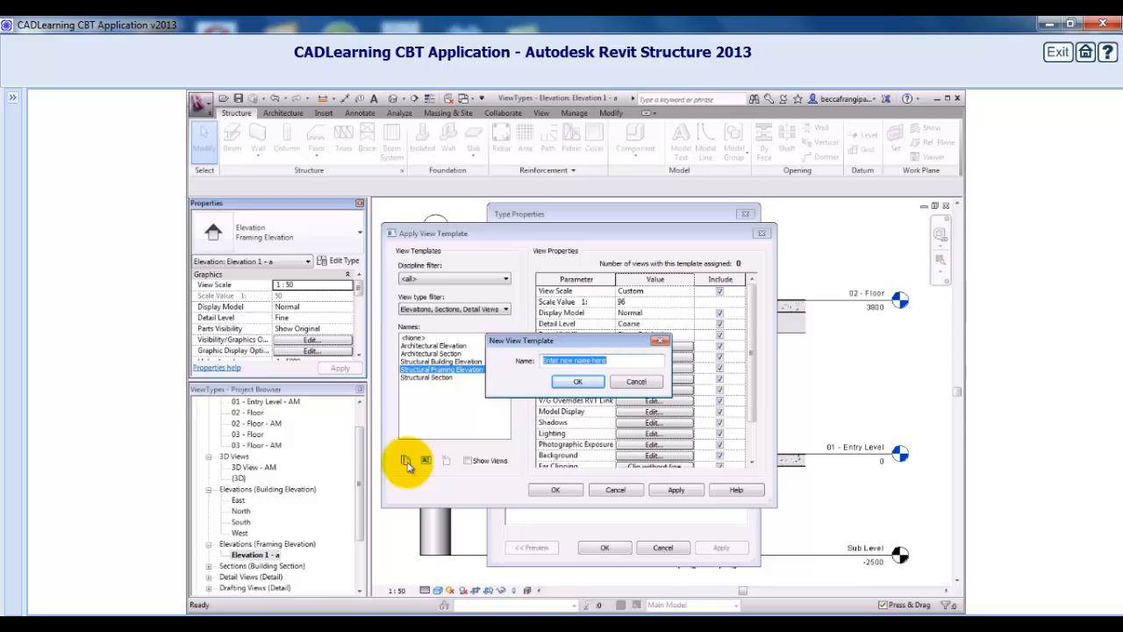
pyautogui.write('Brac')
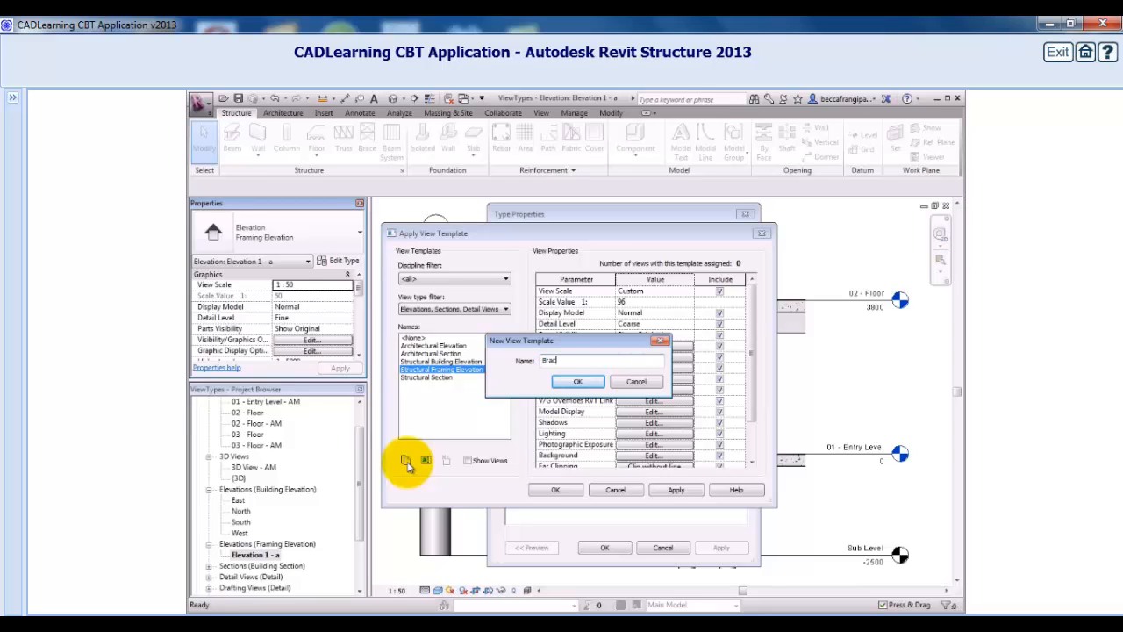
pyautogui.write('e Frame Elevation')
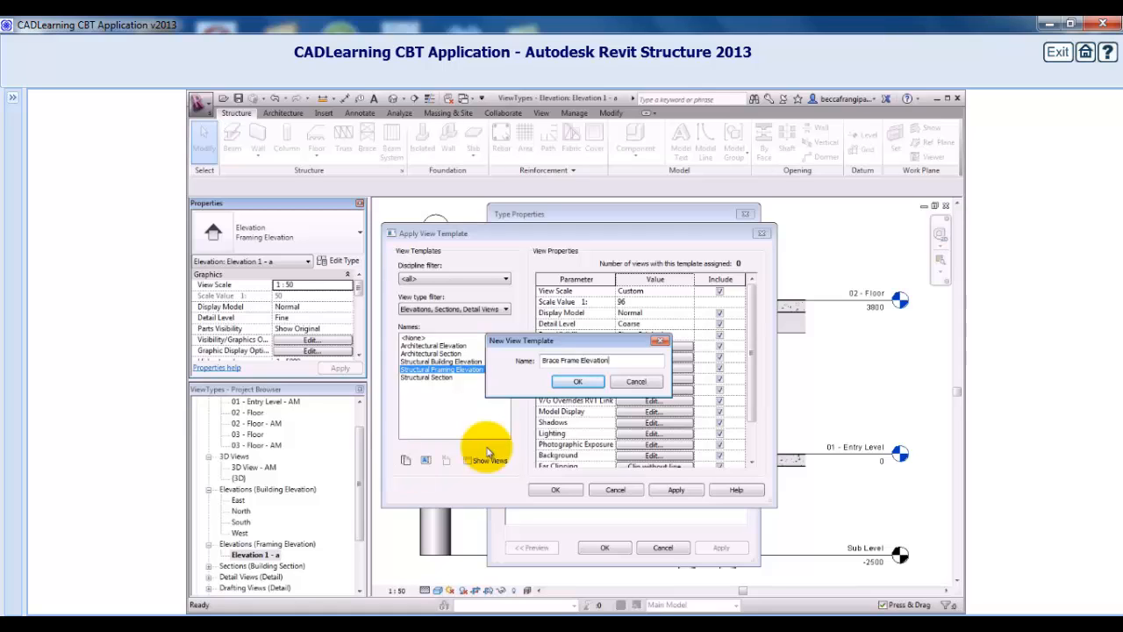
pyautogui.click(578, 381)
# Set the Brace Frame Elevation template's view scale to 1 : 50 and detail level to Medium.
pyautogui.click(689, 291)
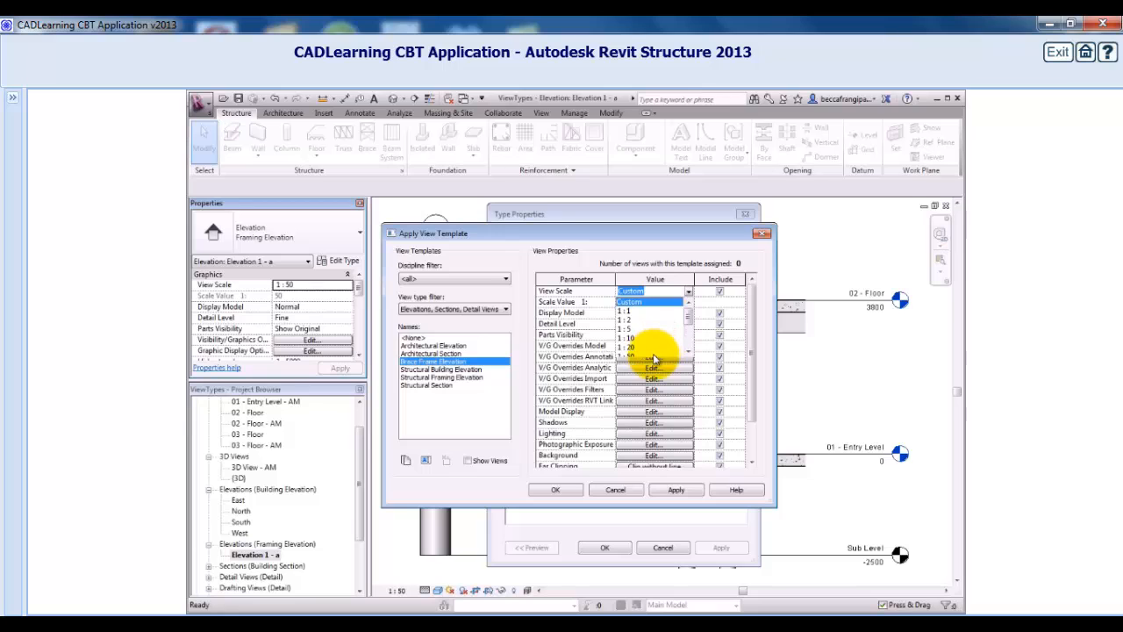
pyautogui.click(654, 358)
pyautogui.click(689, 324)
pyautogui.click(643, 345)
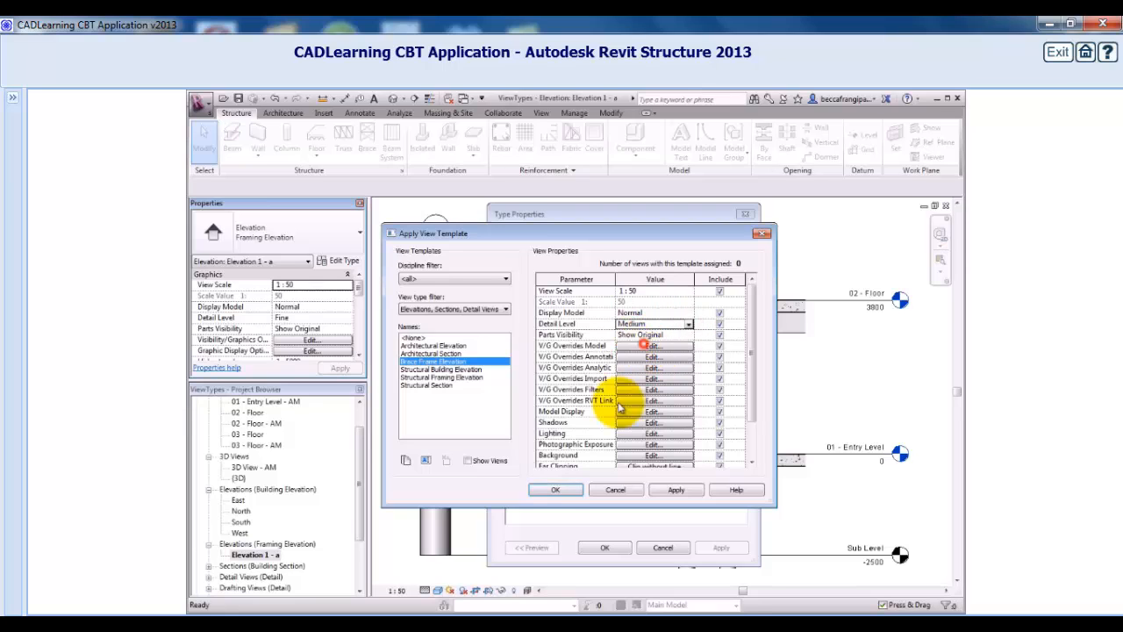
pyautogui.click(558, 491)
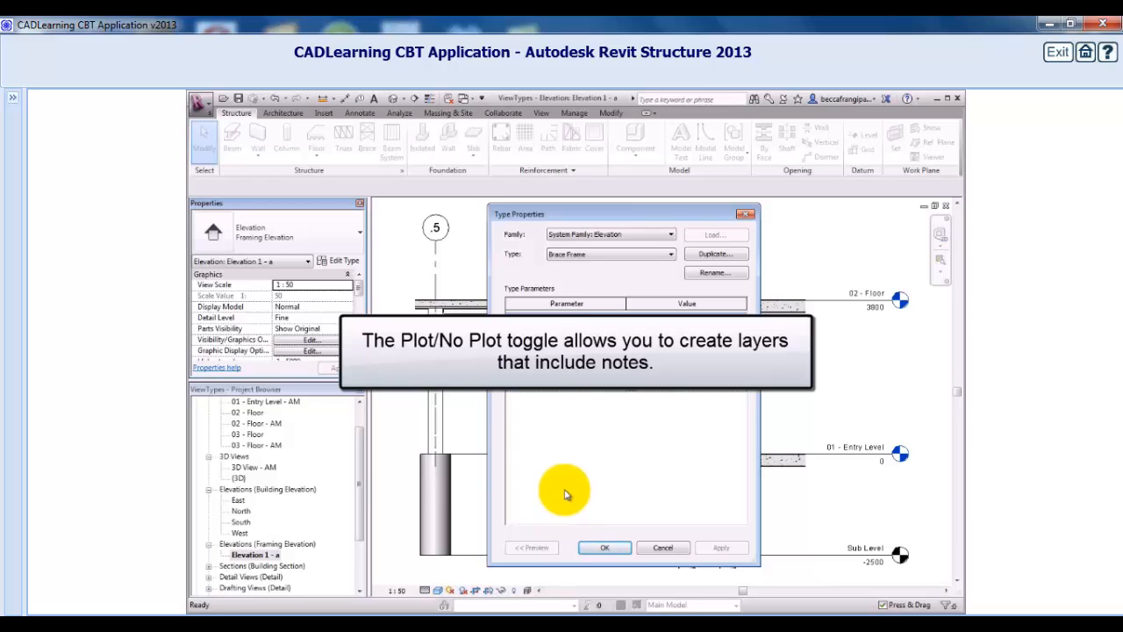
# Make new views dependent on the template and apply the Brace Frame type properties.
pyautogui.click(634, 391)
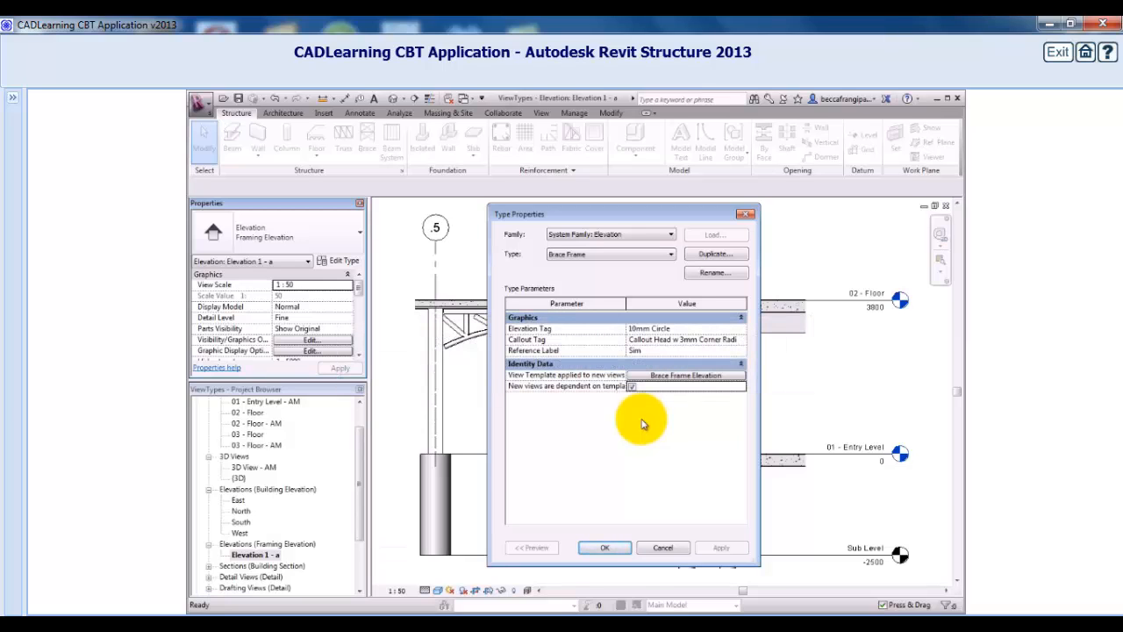
pyautogui.click(606, 546)
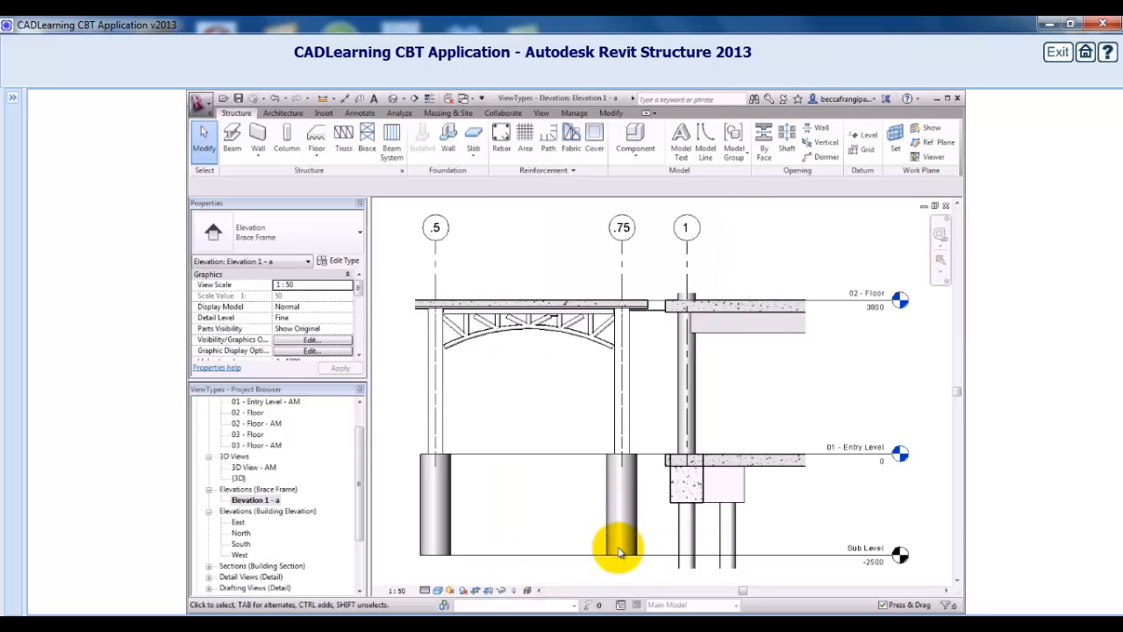
# Place a Brace Frame framing elevation on grid D.1 in the 01 - Entry Level plan.
pyautogui.click(360, 408)
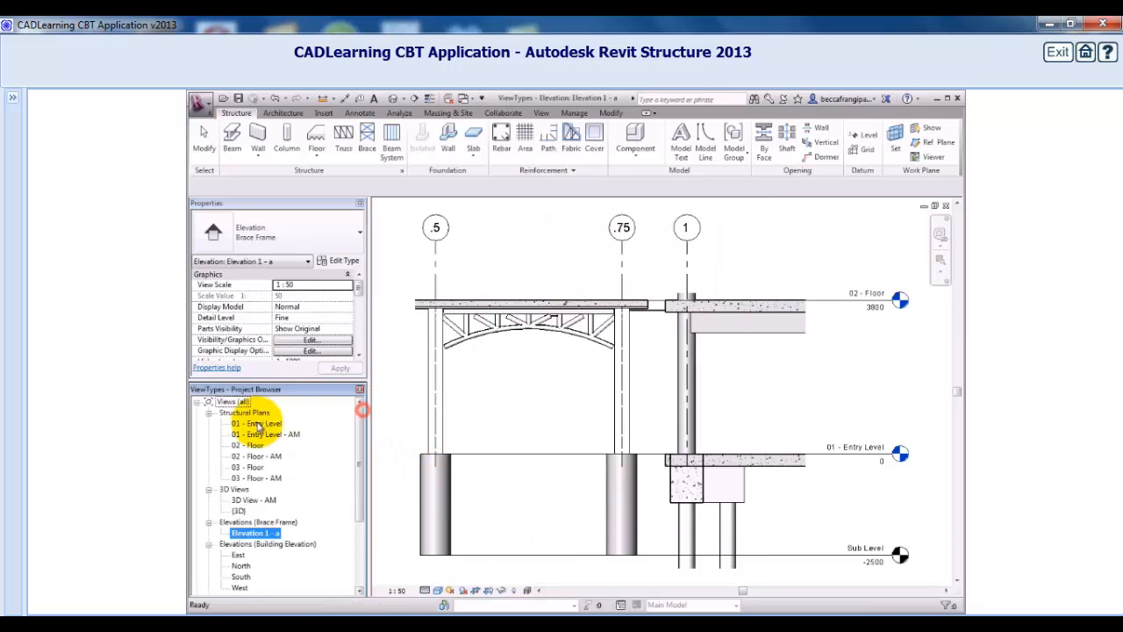
pyautogui.doubleClick(257, 423)
pyautogui.click(542, 114)
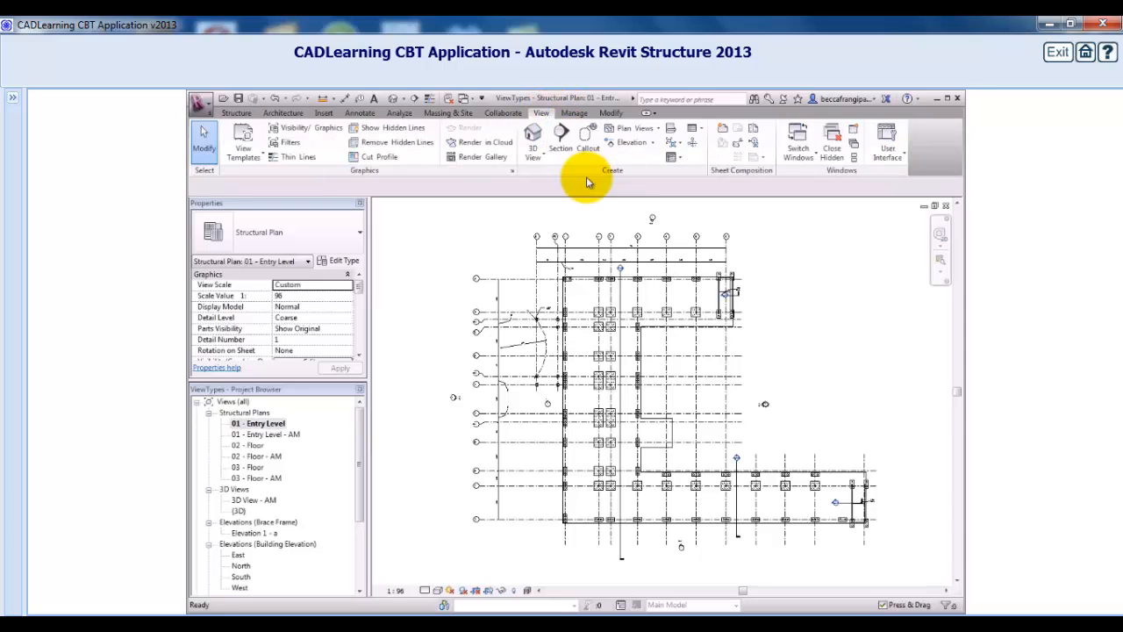
pyautogui.click(652, 142)
pyautogui.click(632, 180)
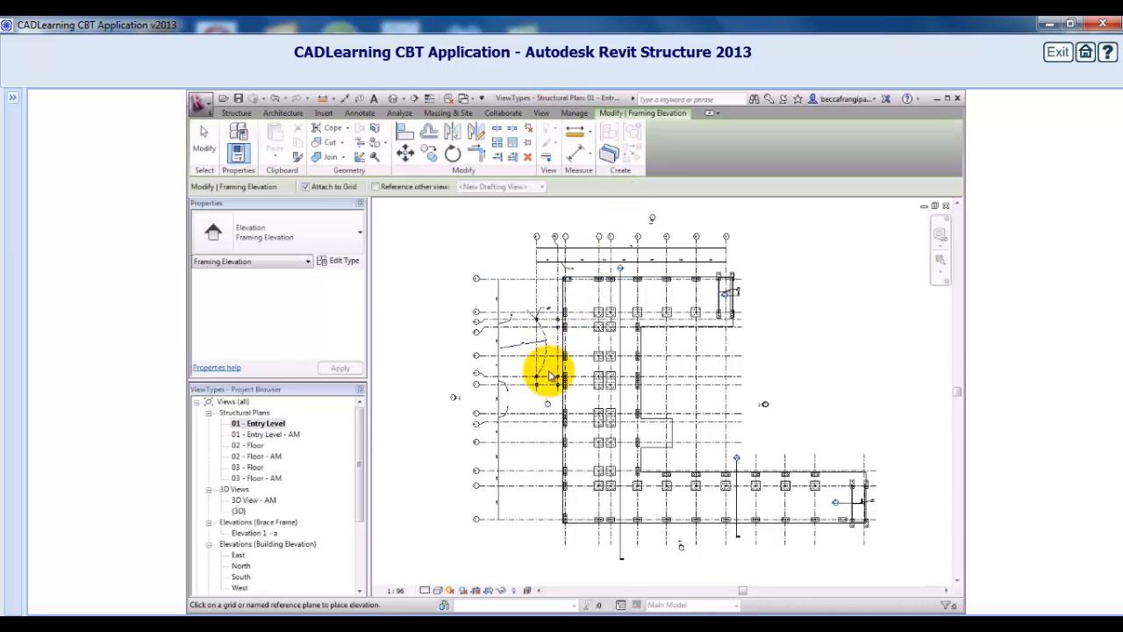
pyautogui.scroll(1, 550, 375)
pyautogui.click(357, 240)
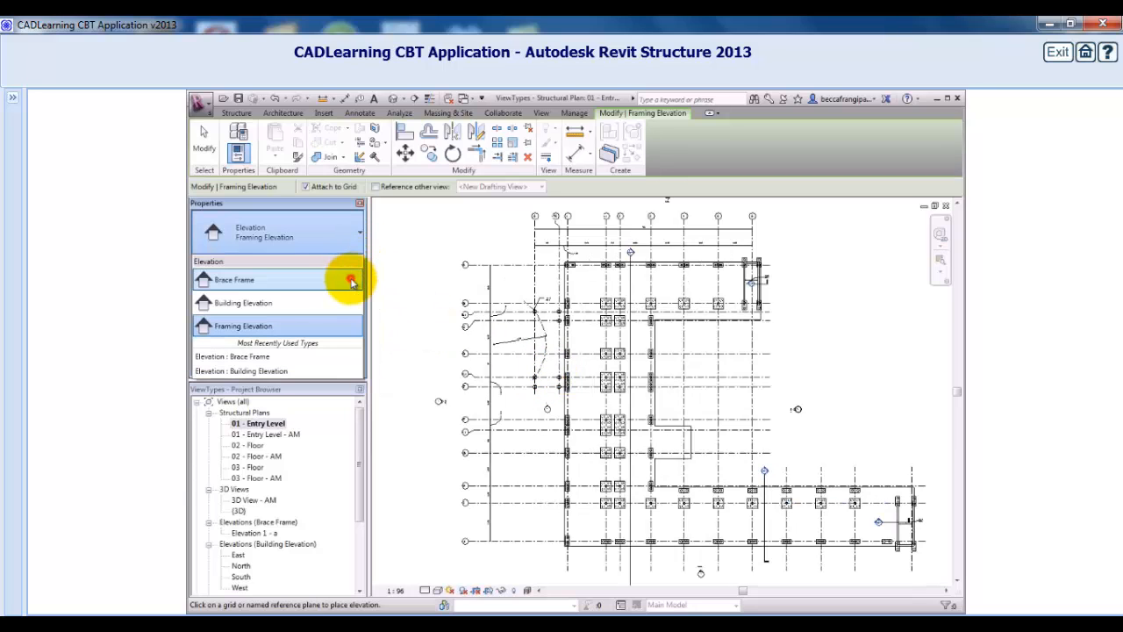
pyautogui.click(351, 280)
pyautogui.scroll(3, 531, 377)
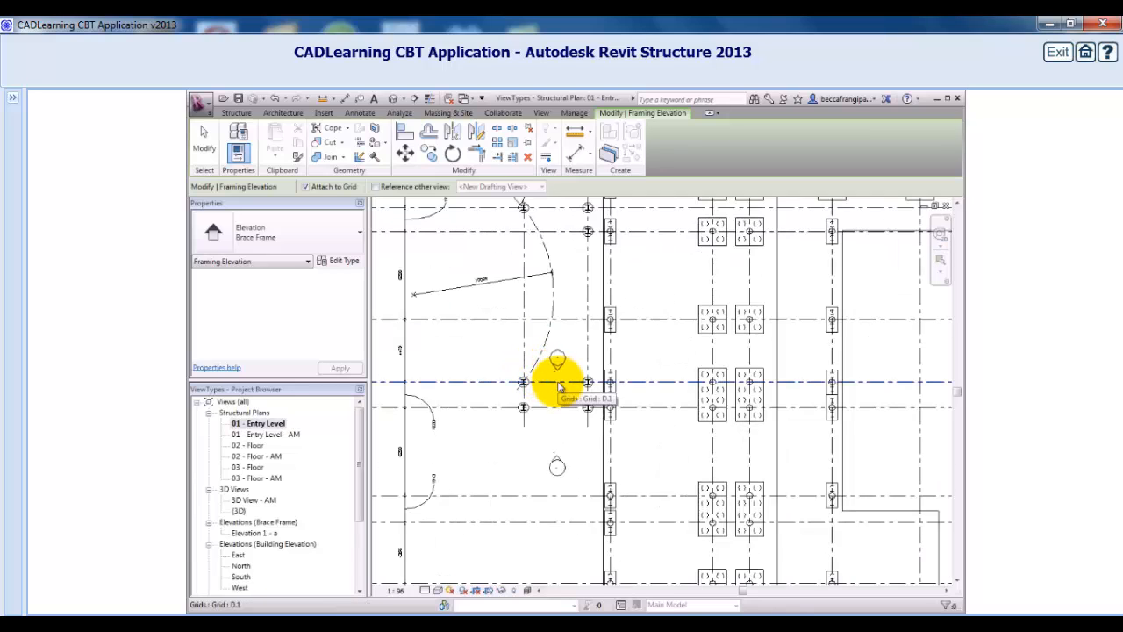
pyautogui.click(559, 385)
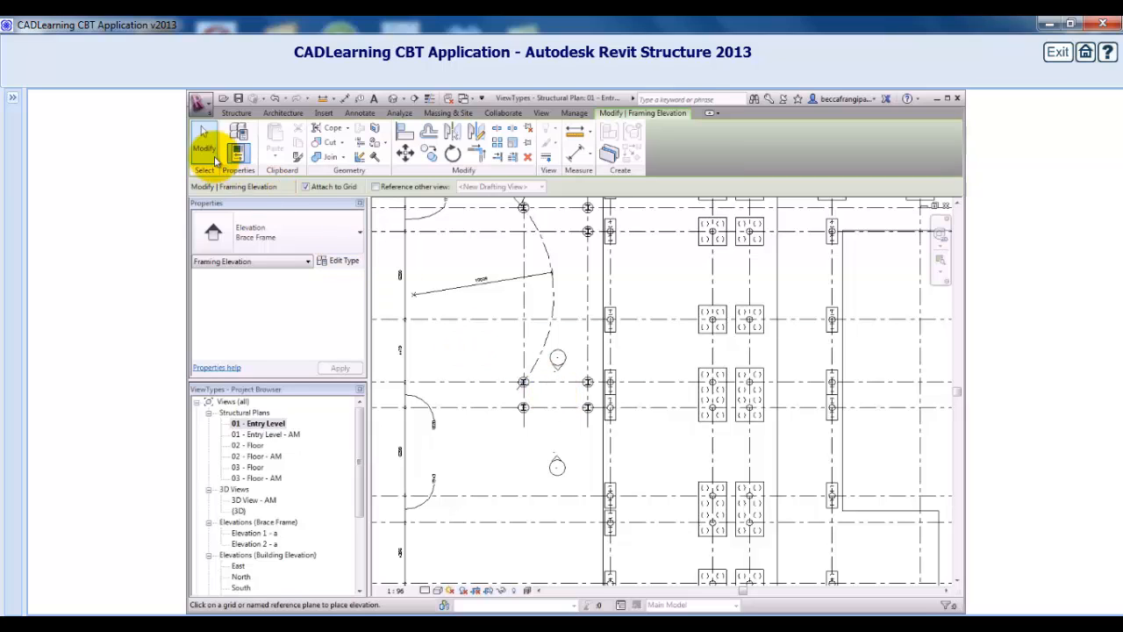
pyautogui.click(201, 145)
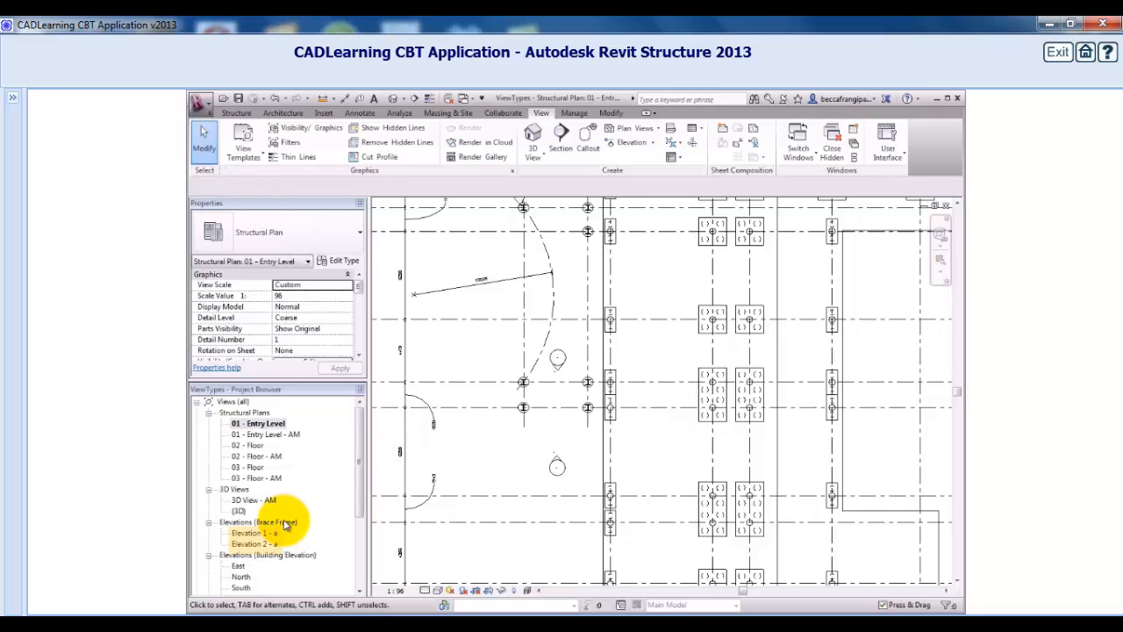
# Open the Elevation 2 - a view and change its view type to Framing Elevation.
pyautogui.click(272, 543)
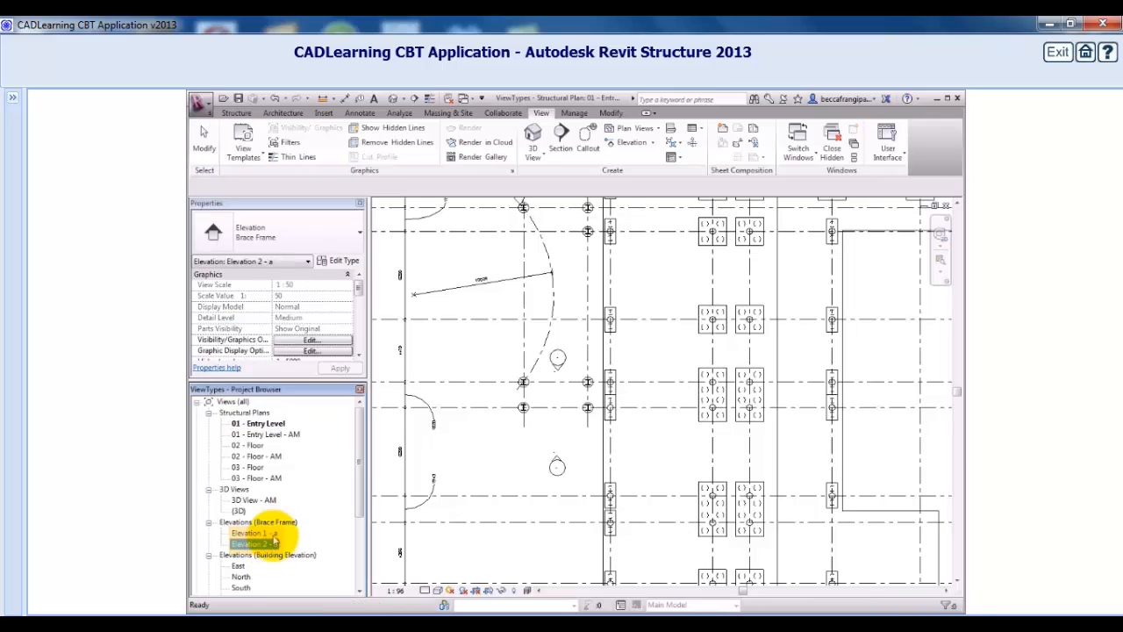
pyautogui.click(255, 532)
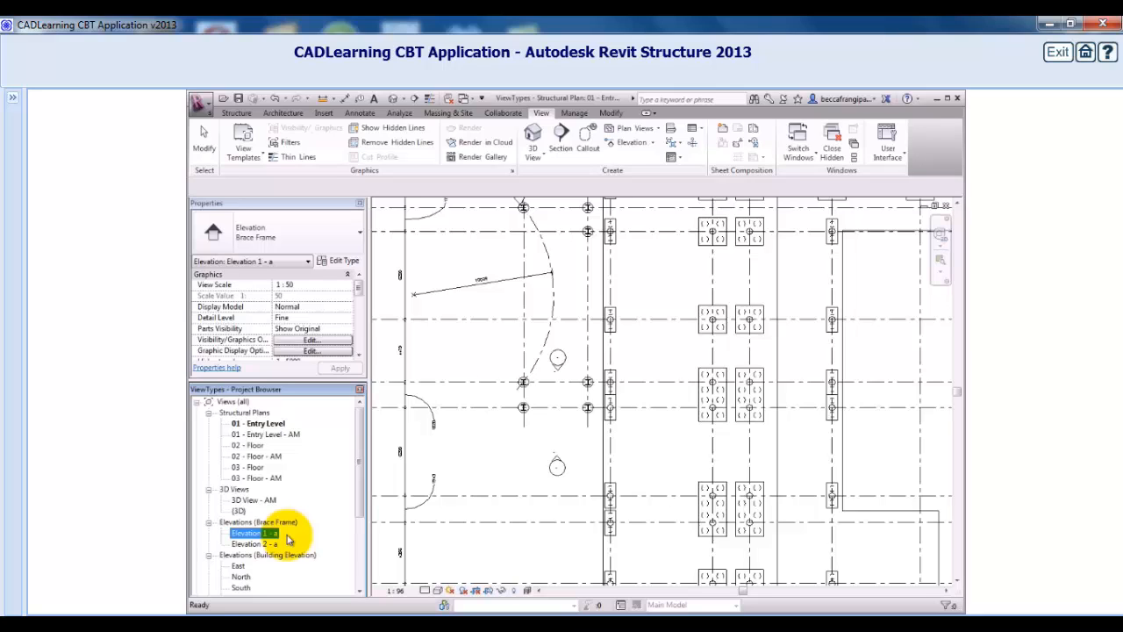
pyautogui.doubleClick(270, 544)
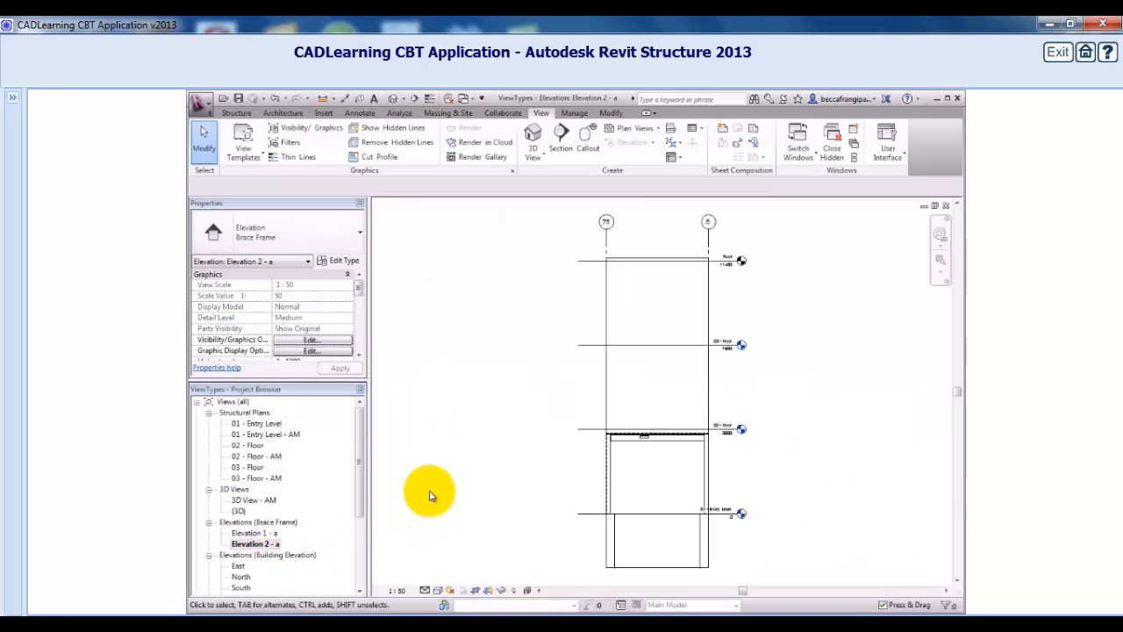
pyautogui.click(346, 262)
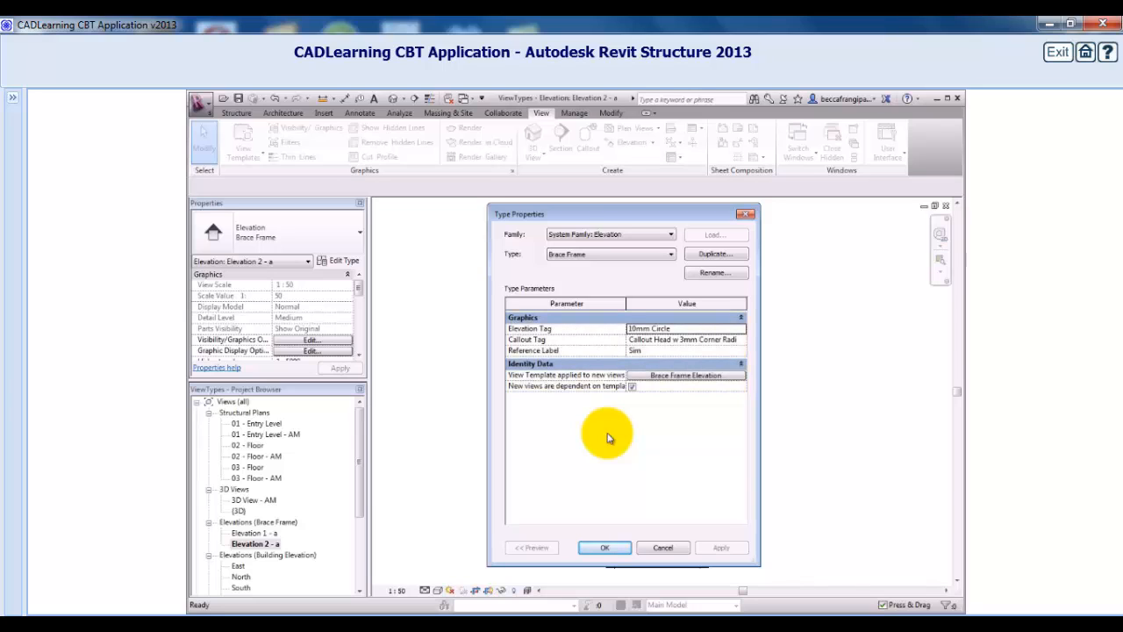
pyautogui.click(670, 253)
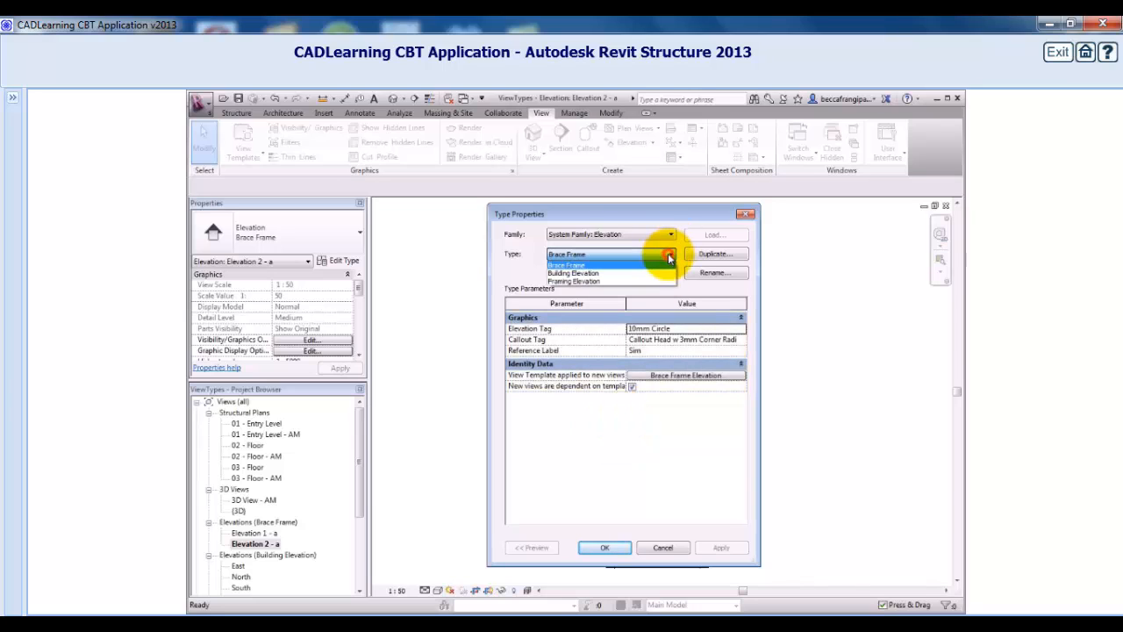
pyautogui.click(657, 280)
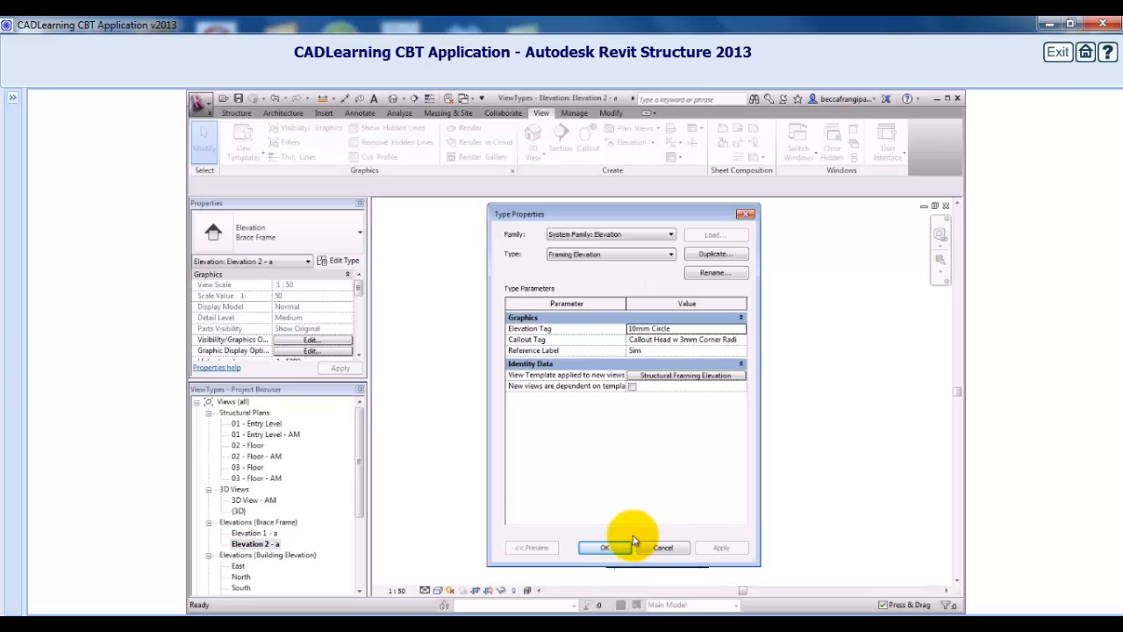
pyautogui.click(612, 546)
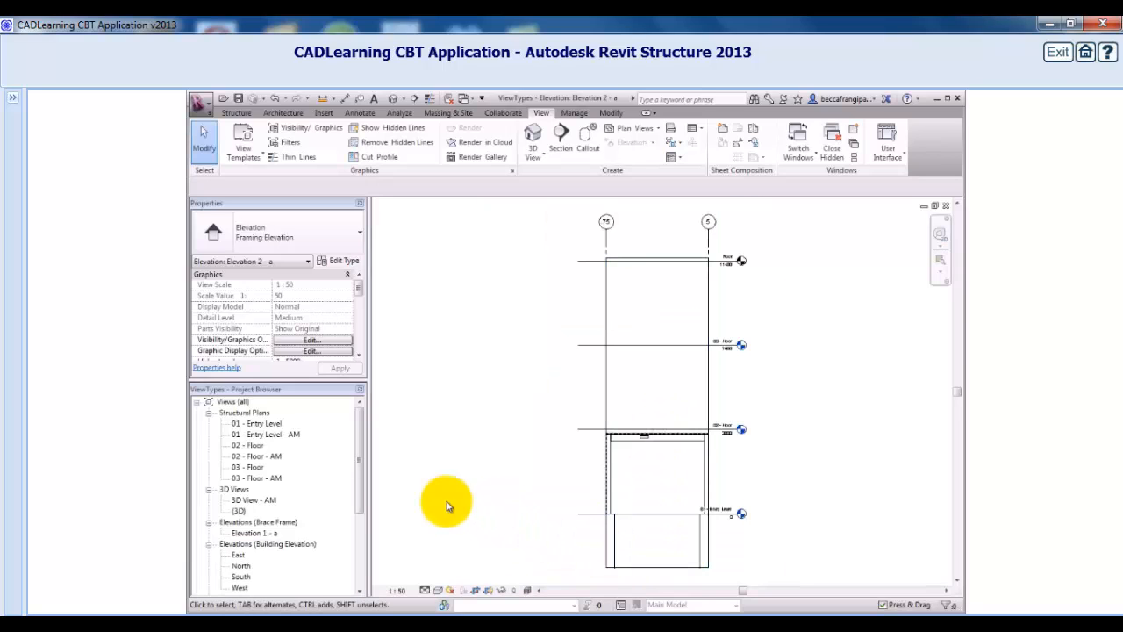
# Change the view type of the 01 - Entry Level - AM, 02 - Floor - AM and 03 - Floor - AM plans to Analytical Model.
pyautogui.click(283, 433)
pyautogui.keyDown('ctrl'); pyautogui.click(268, 456); pyautogui.keyUp('ctrl')
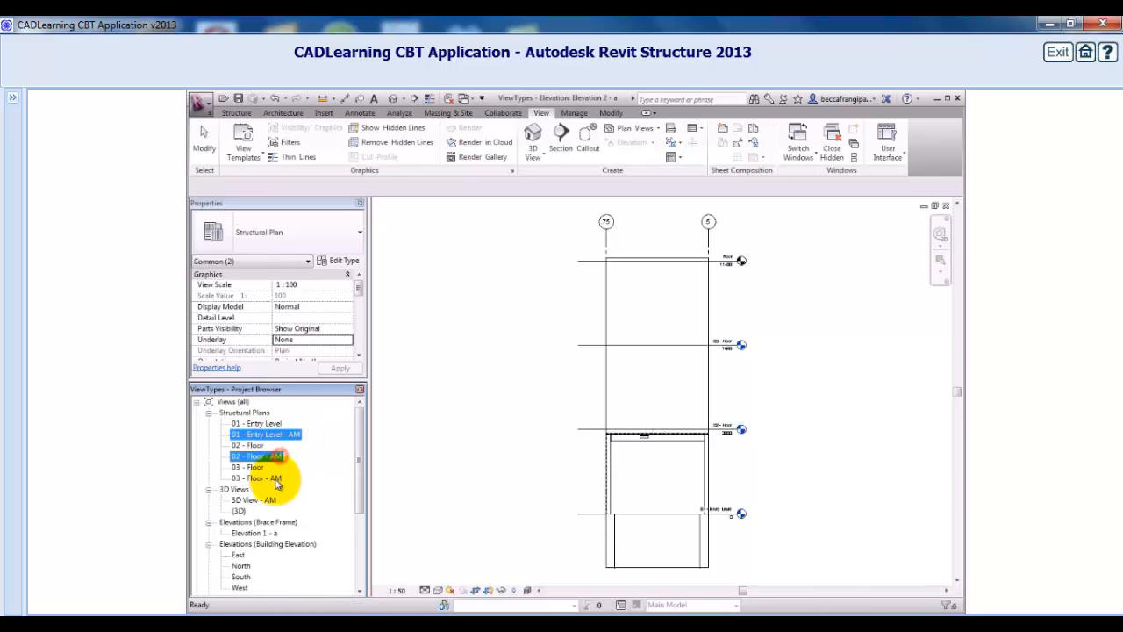
pyautogui.keyDown('ctrl'); pyautogui.click(267, 479); pyautogui.keyUp('ctrl')
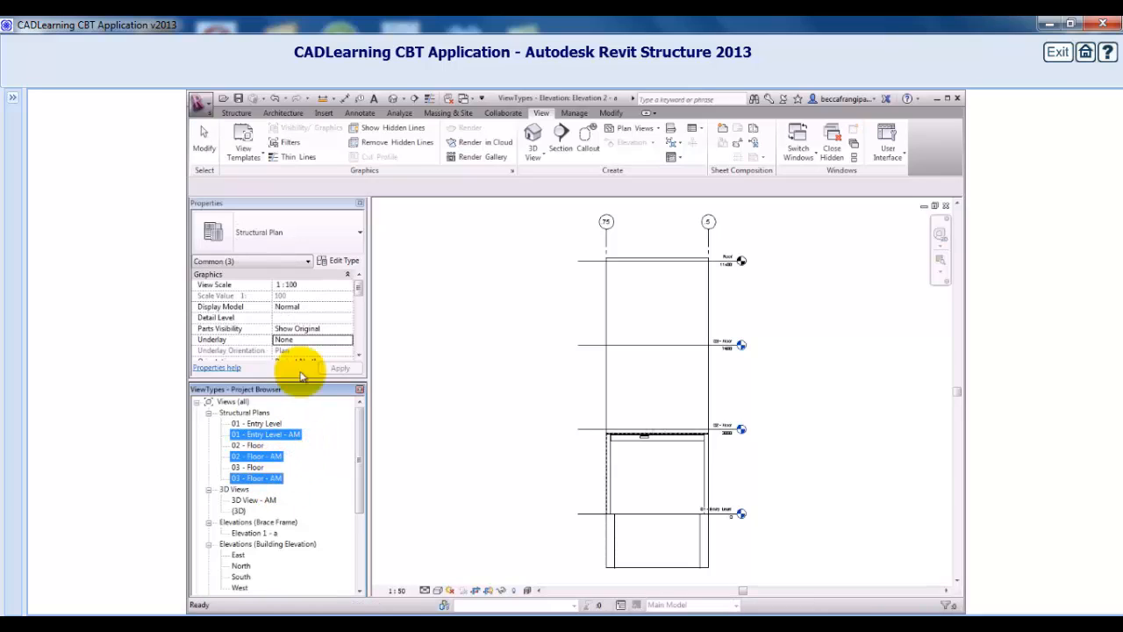
pyautogui.click(352, 237)
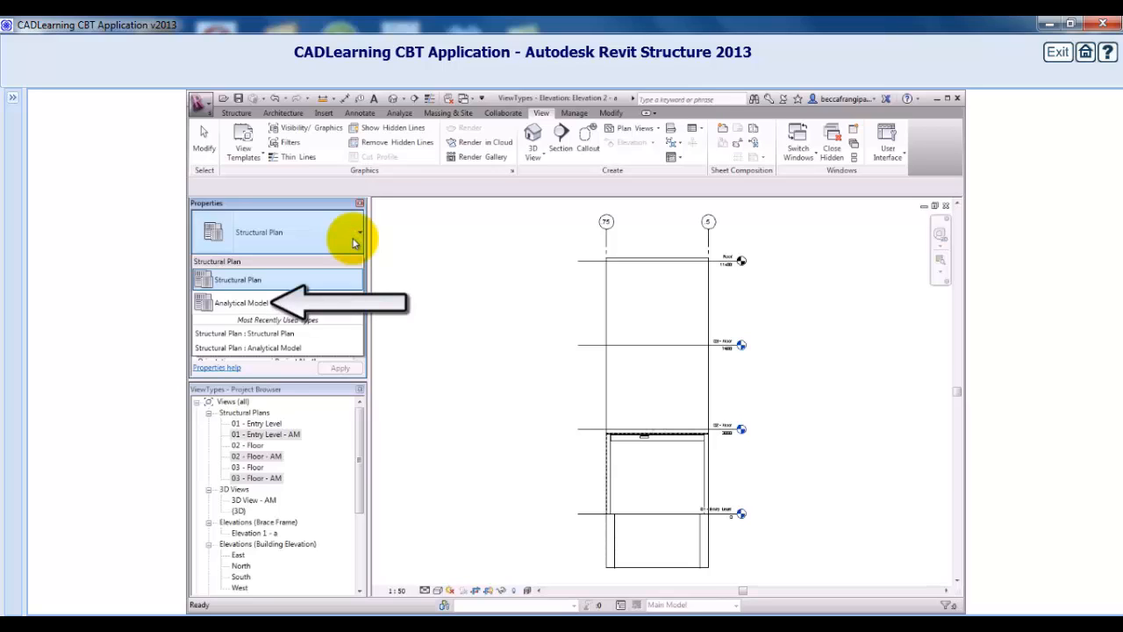
pyautogui.click(331, 302)
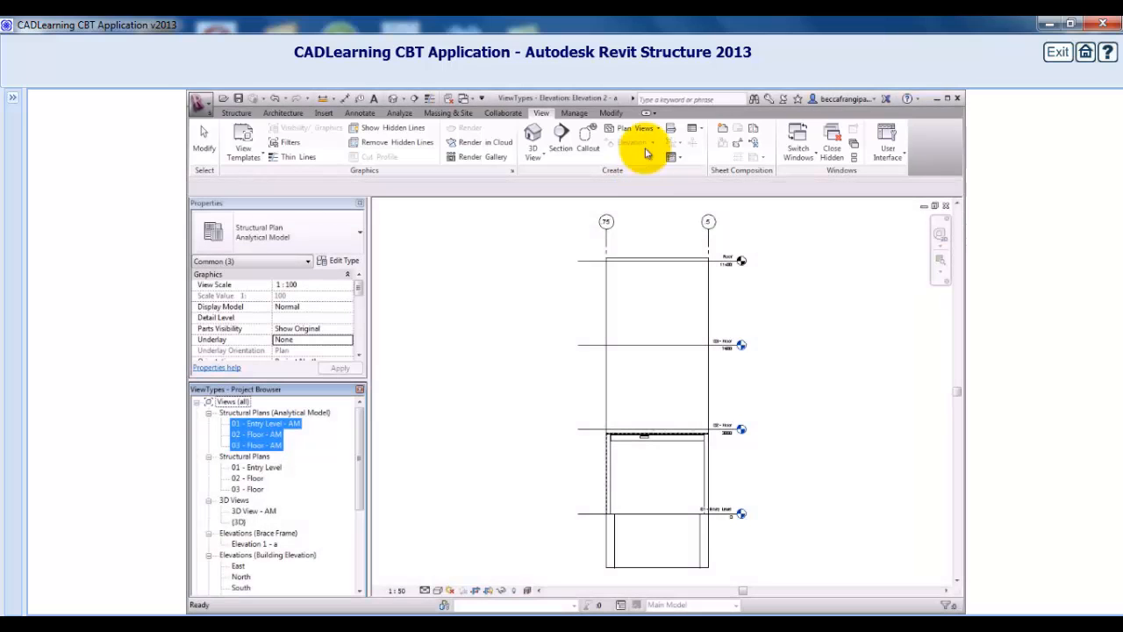
# Start a new structural plan and duplicate the Structural Plan view type as a new type named Coordination View.
pyautogui.click(649, 128)
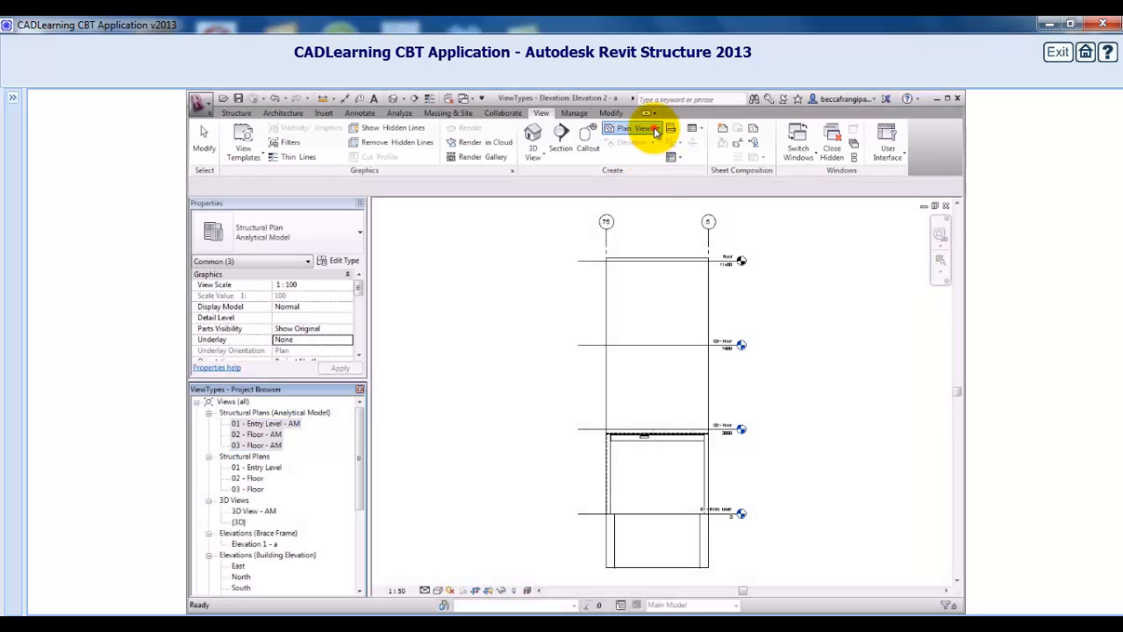
pyautogui.click(650, 147)
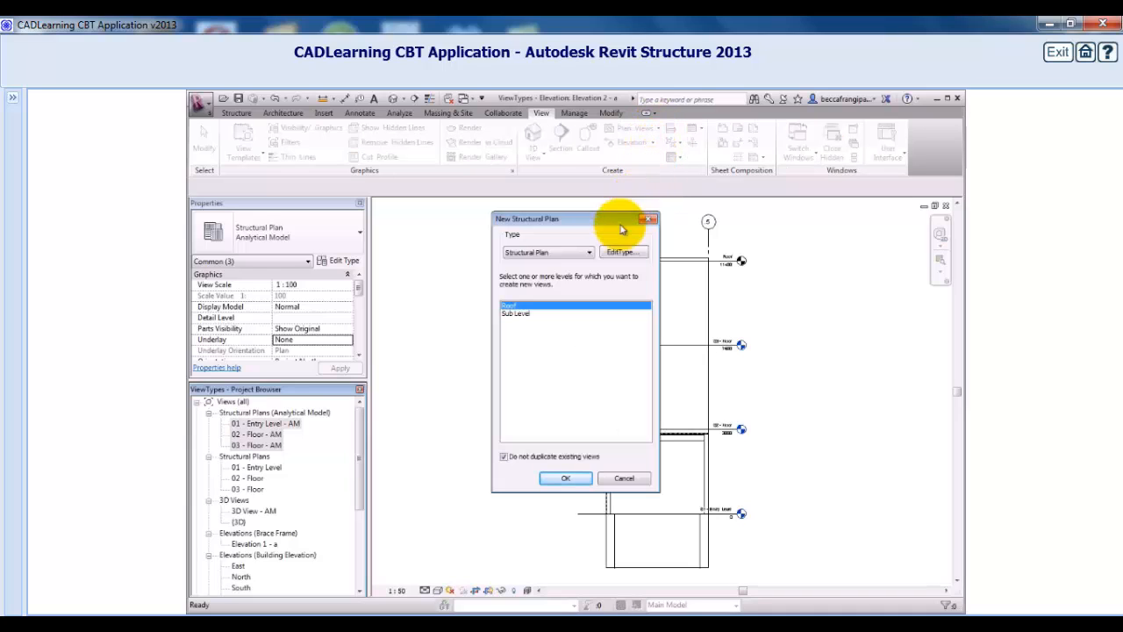
pyautogui.click(590, 253)
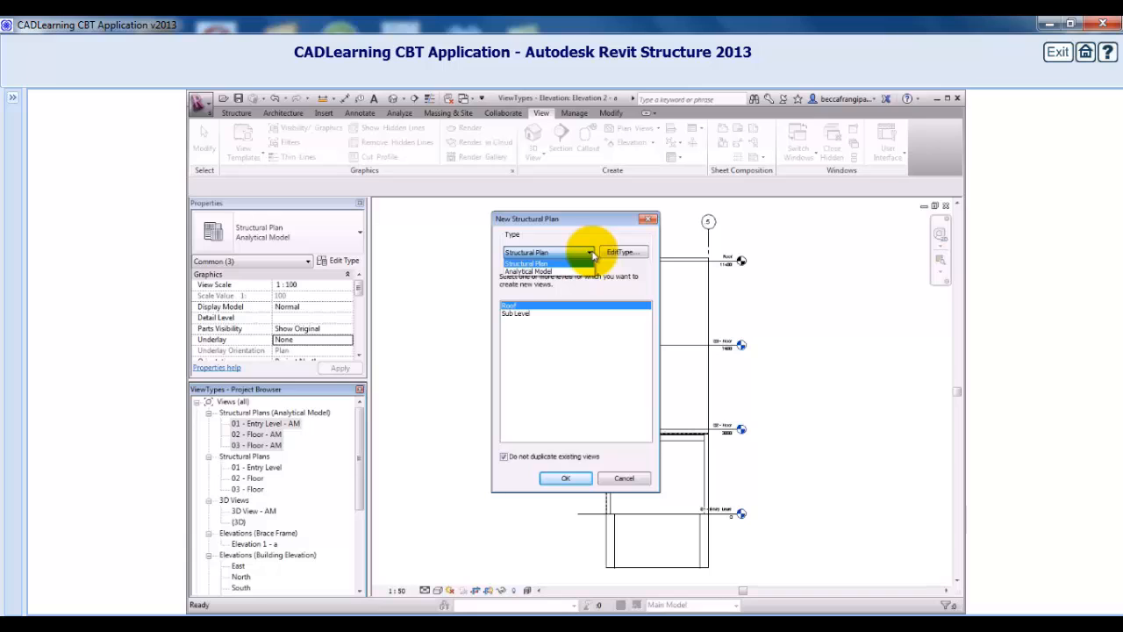
pyautogui.click(591, 254)
pyautogui.click(619, 252)
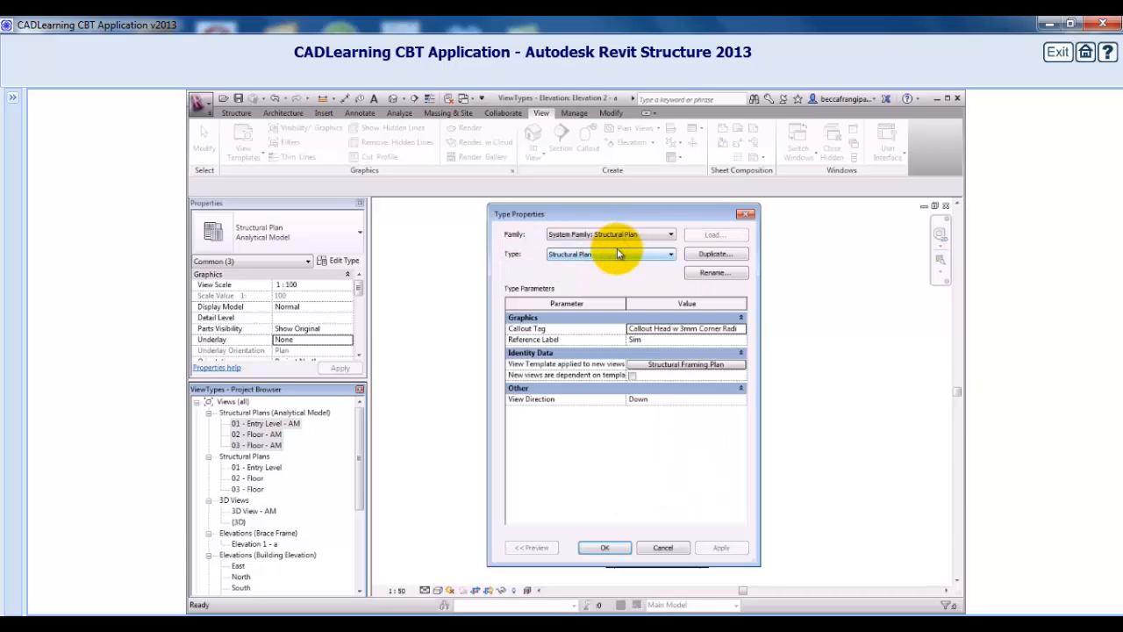
pyautogui.click(690, 254)
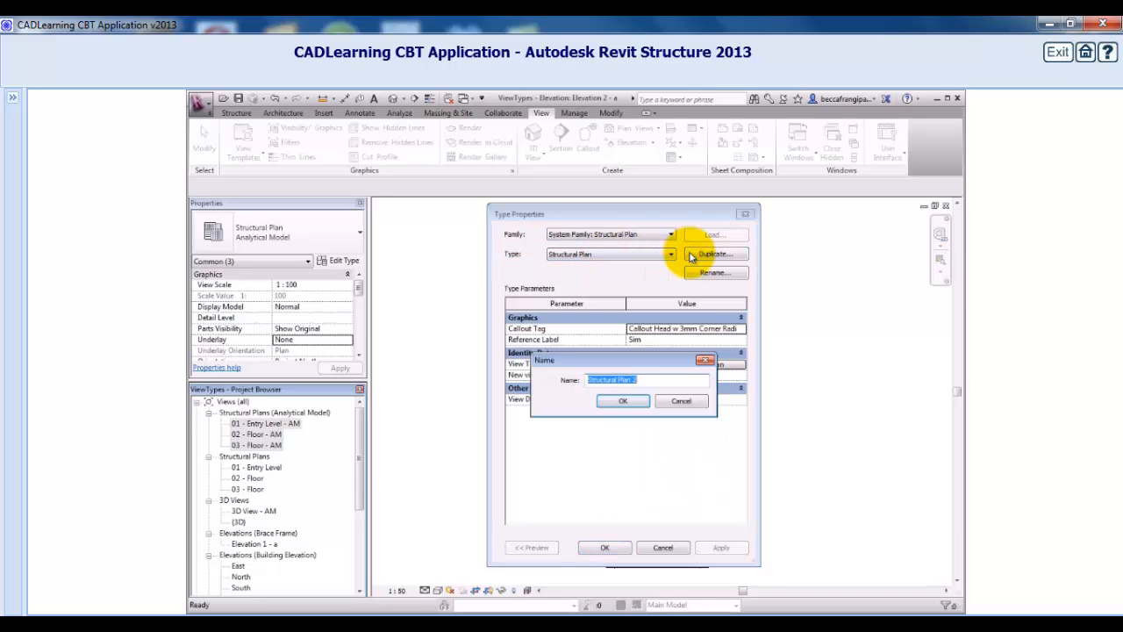
pyautogui.write('Coordination View')
pyautogui.click(622, 400)
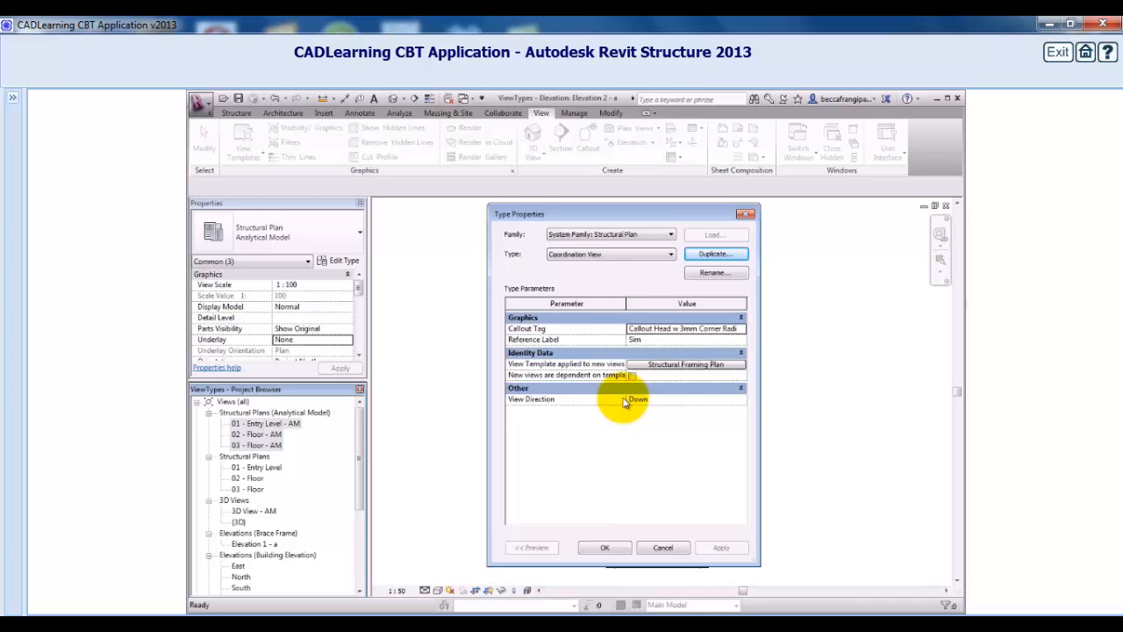
pyautogui.click(607, 547)
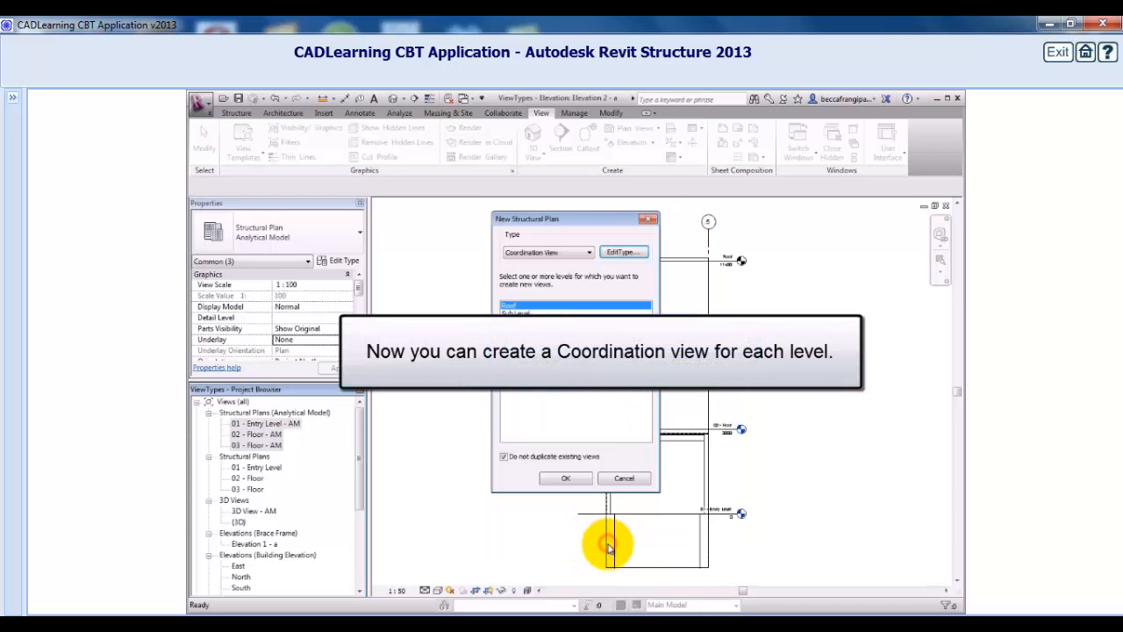
# Allow duplicate views and create Coordination View plans for levels 01 - Entry Level, 02 - Floor and 03 - Floor.
pyautogui.click(504, 458)
pyautogui.click(505, 458)
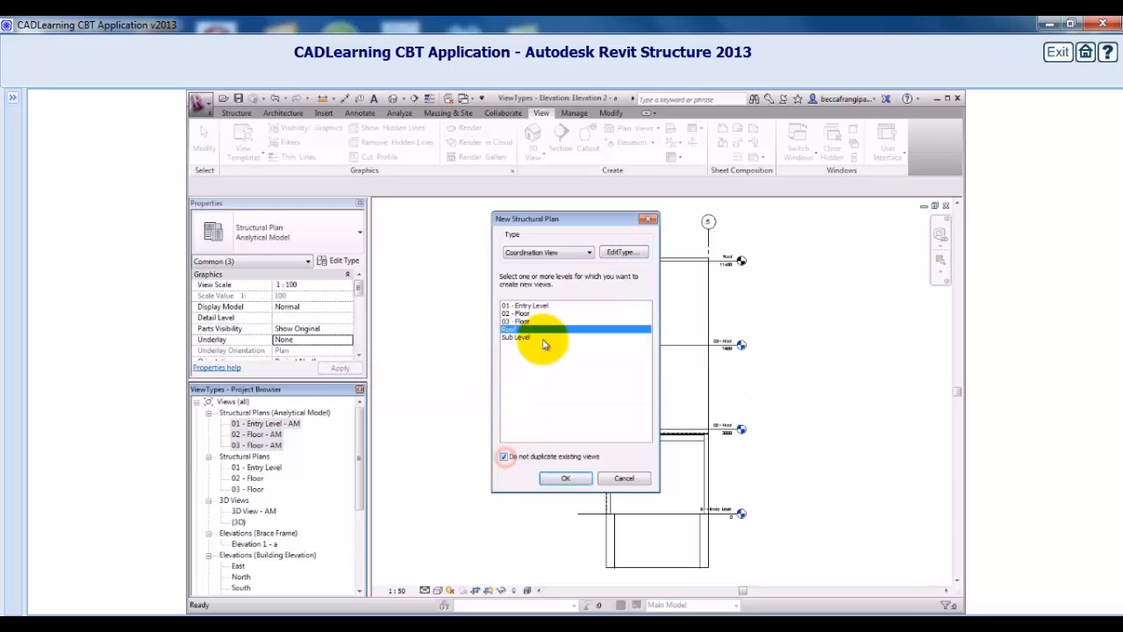
pyautogui.click(539, 306)
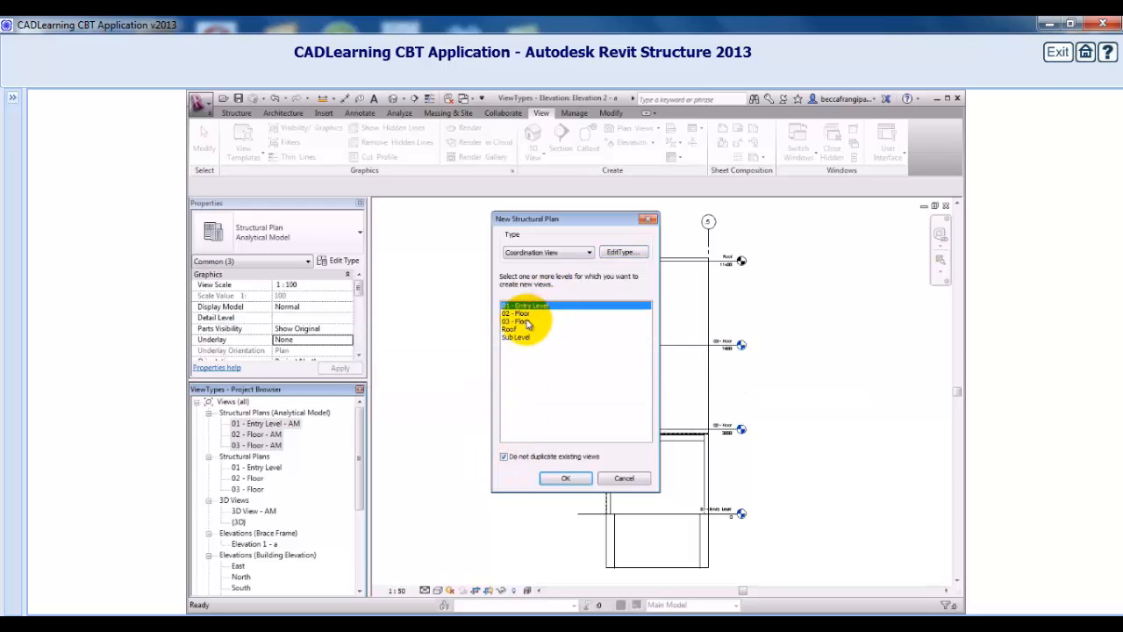
pyautogui.keyDown('shift'); pyautogui.click(527, 322); pyautogui.keyUp('shift')
pyautogui.click(565, 478)
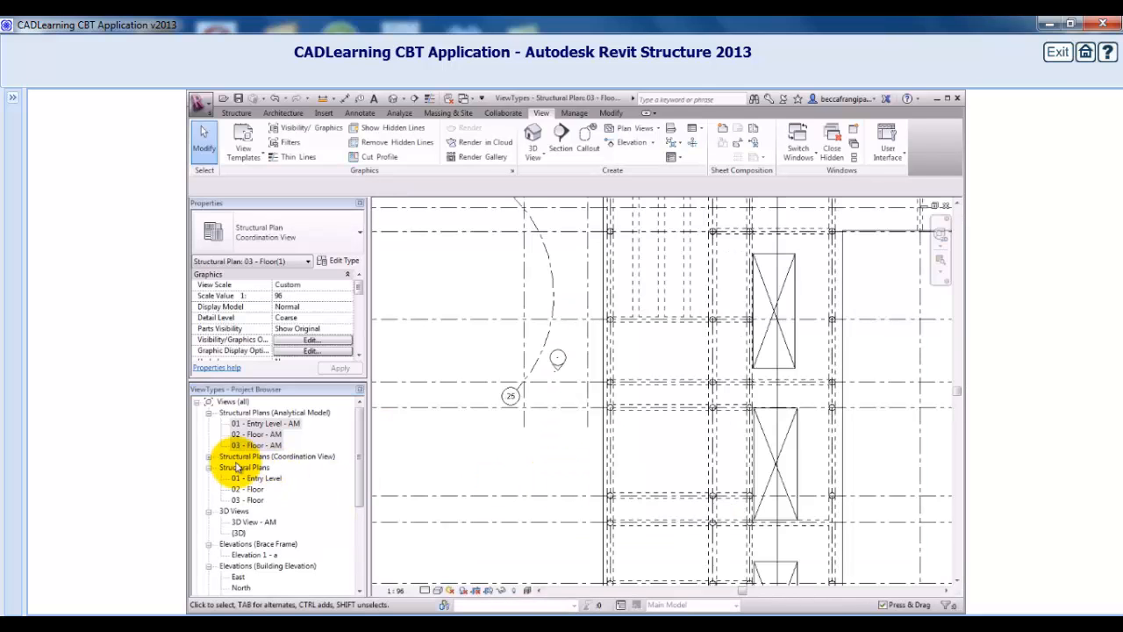
# Expand the Coordination View plans group in the browser and open the North building elevation.
pyautogui.click(208, 456)
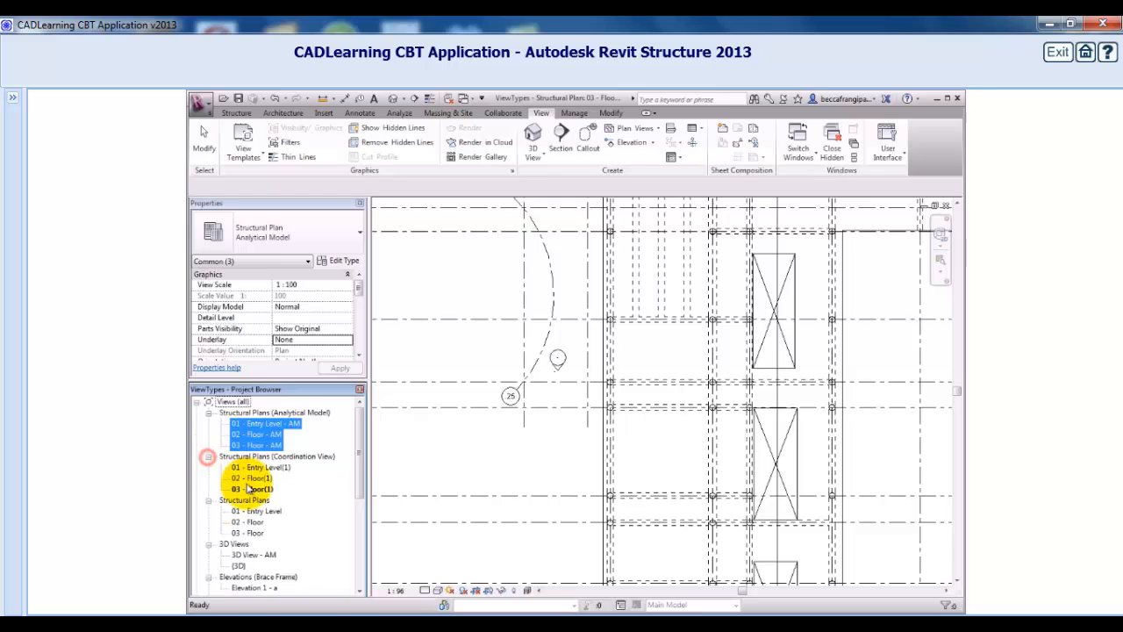
pyautogui.moveTo(363, 471); pyautogui.dragTo(363, 500)
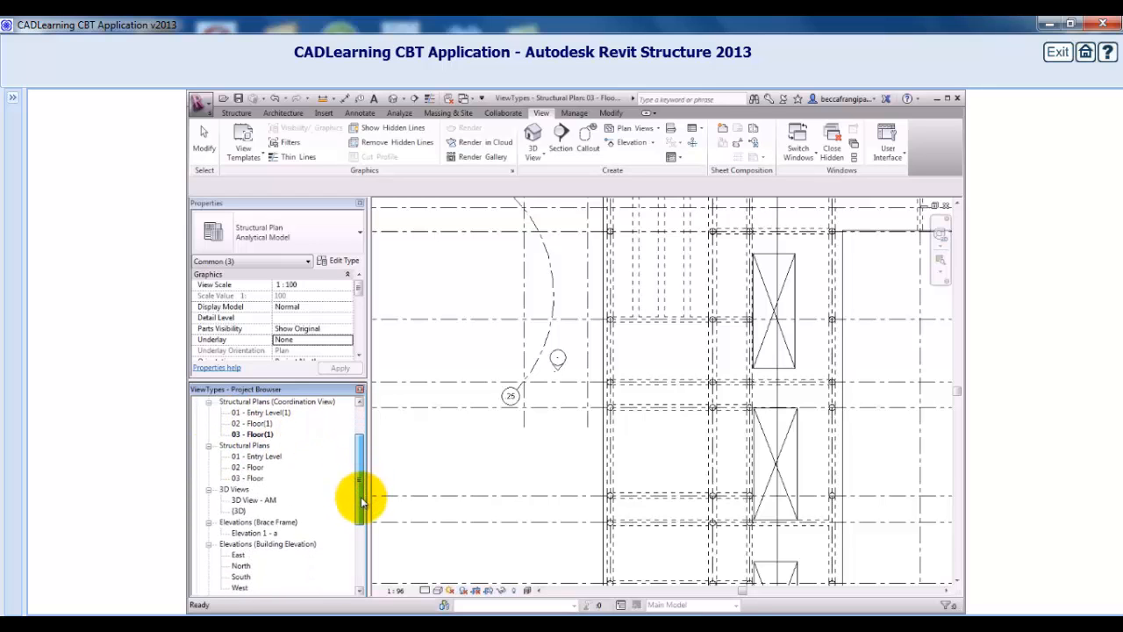
pyautogui.doubleClick(240, 565)
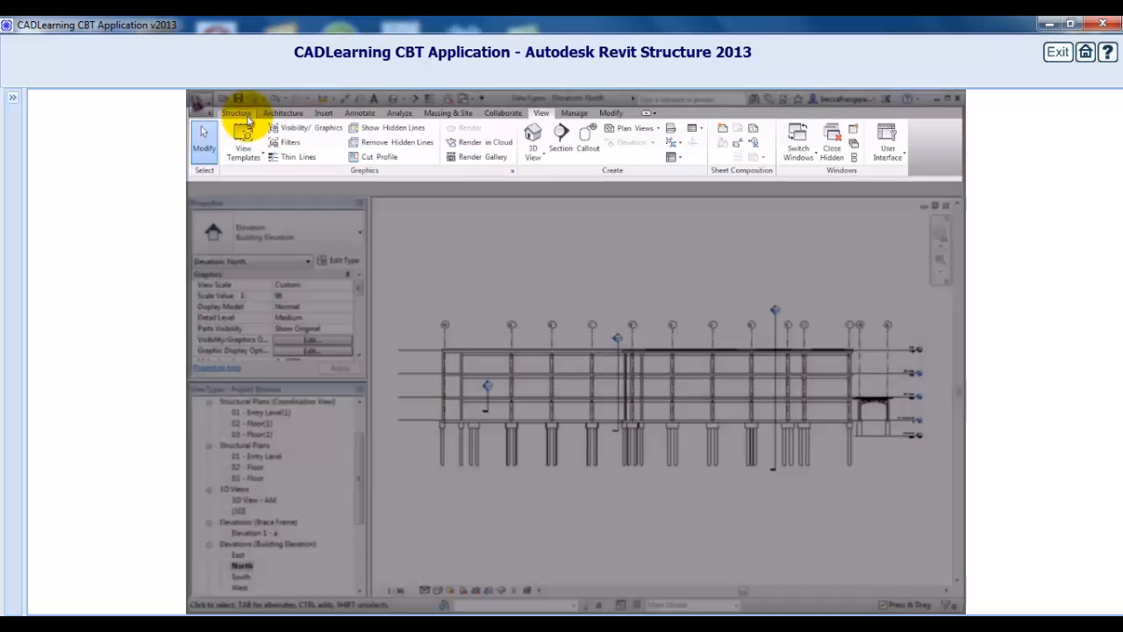
# Draw a new level across the top of the North elevation, creating Analytical Model, Coordination View and Structural Plan views for it.
pyautogui.click(242, 115)
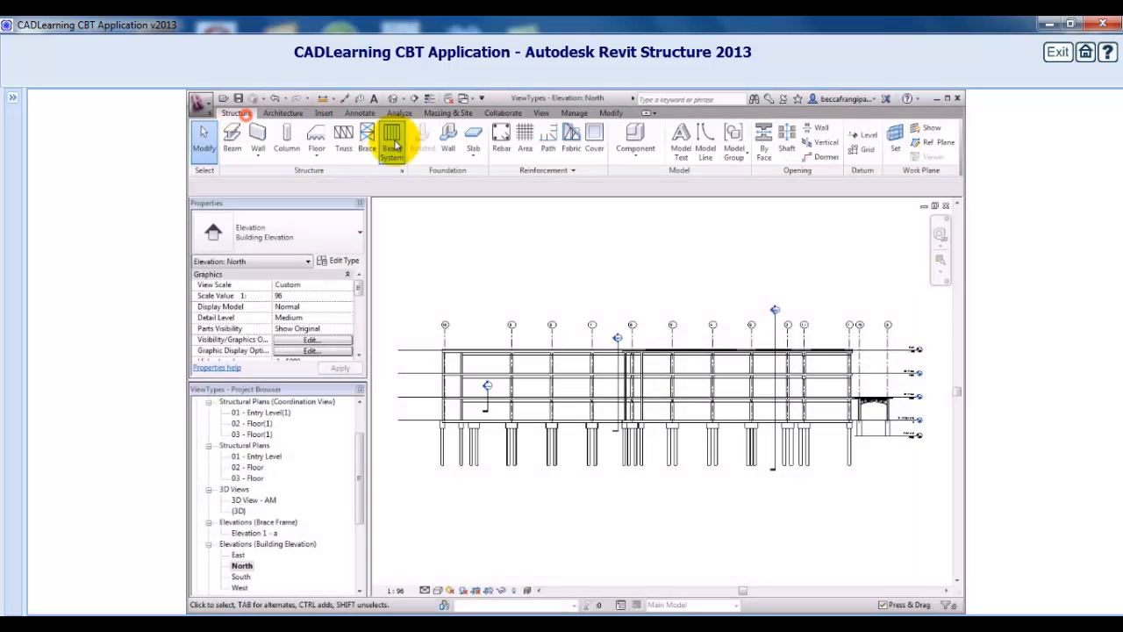
pyautogui.click(862, 136)
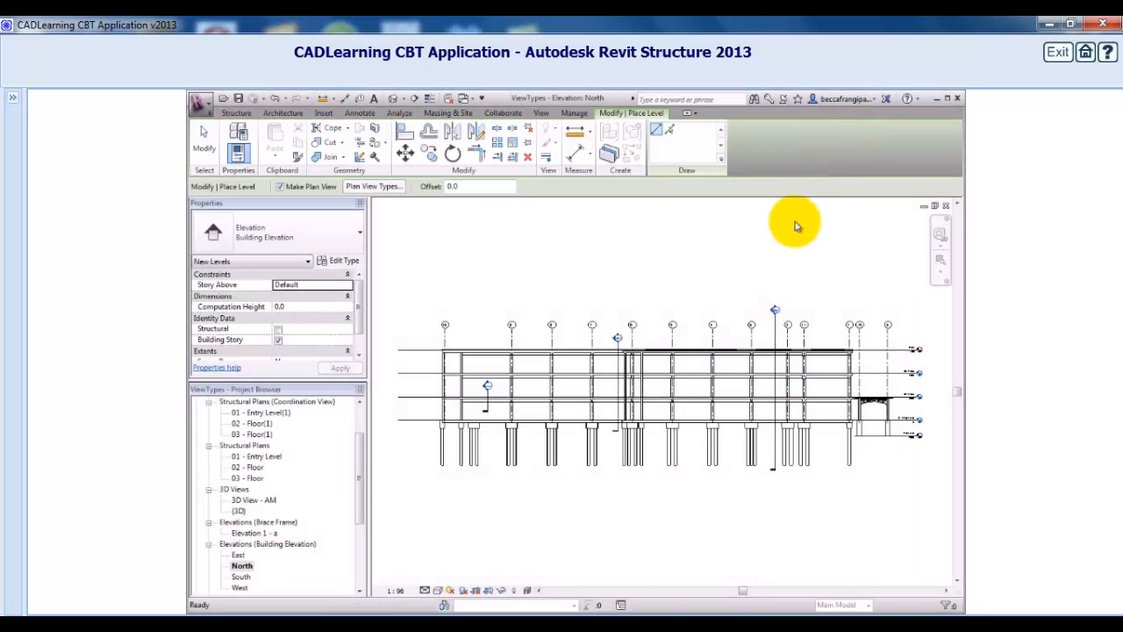
pyautogui.click(392, 189)
pyautogui.click(542, 329)
pyautogui.click(548, 337)
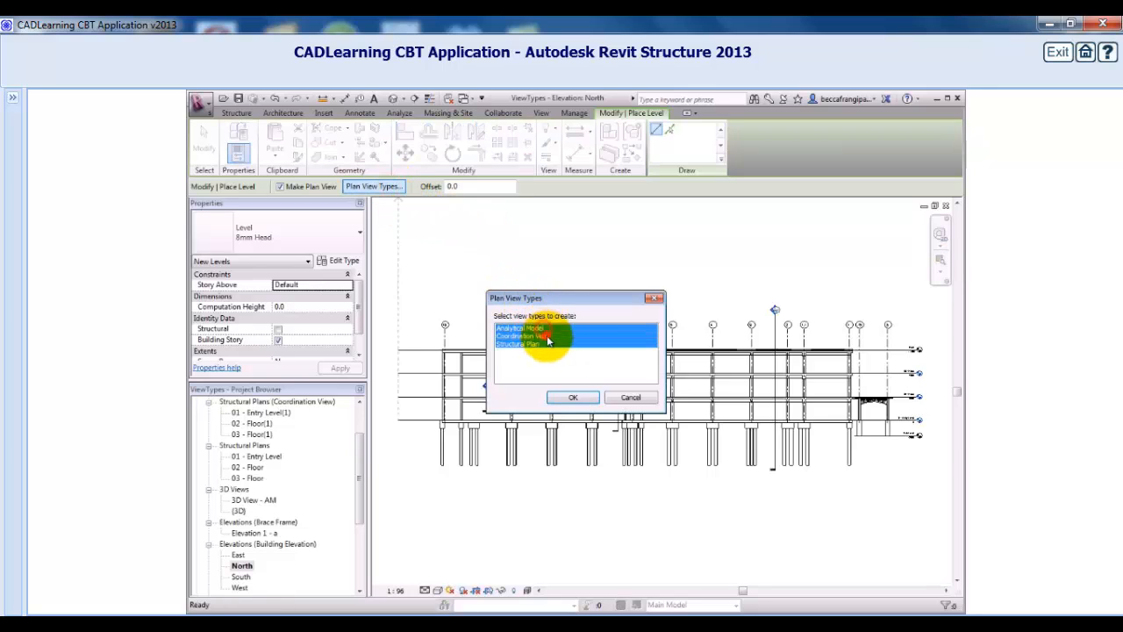
pyautogui.click(571, 396)
pyautogui.click(396, 325)
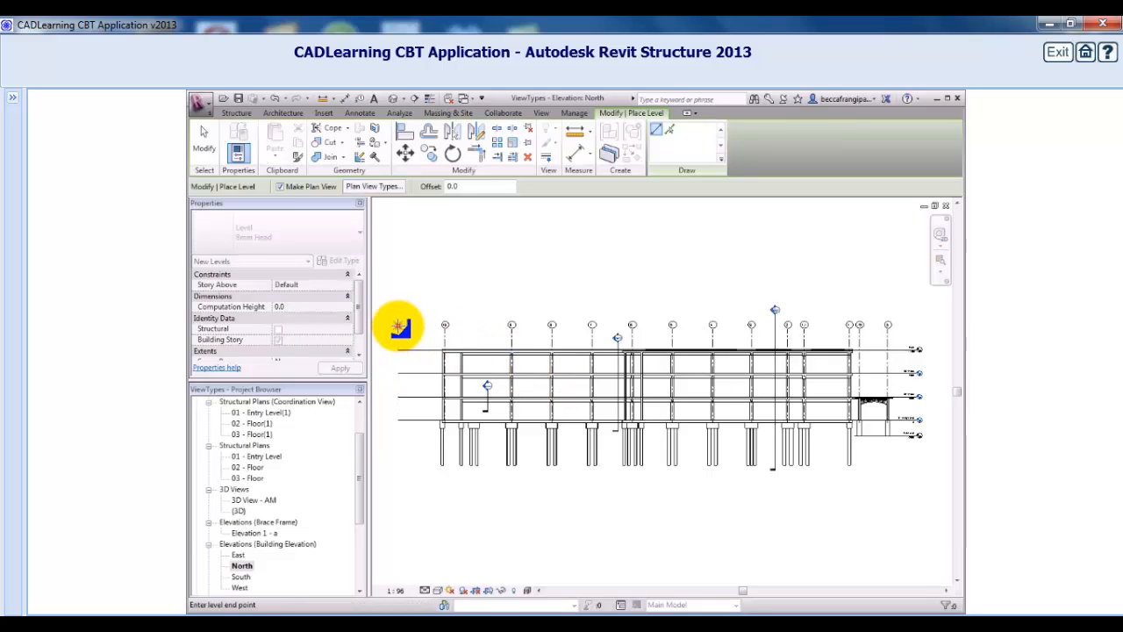
pyautogui.click(918, 325)
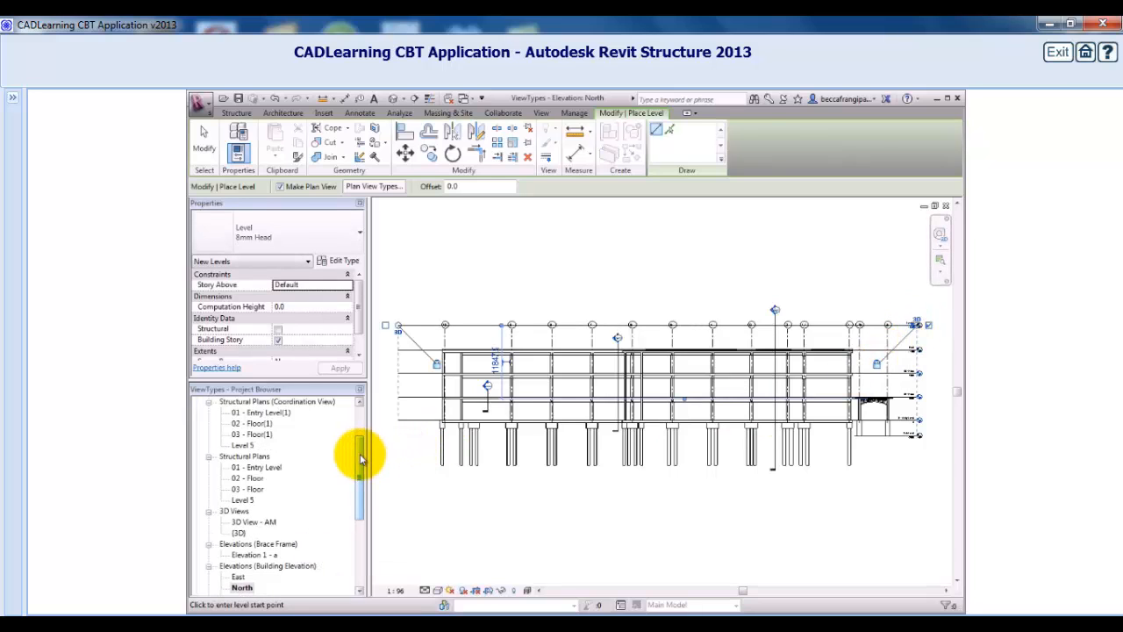
pyautogui.moveTo(361, 459); pyautogui.dragTo(357, 418)
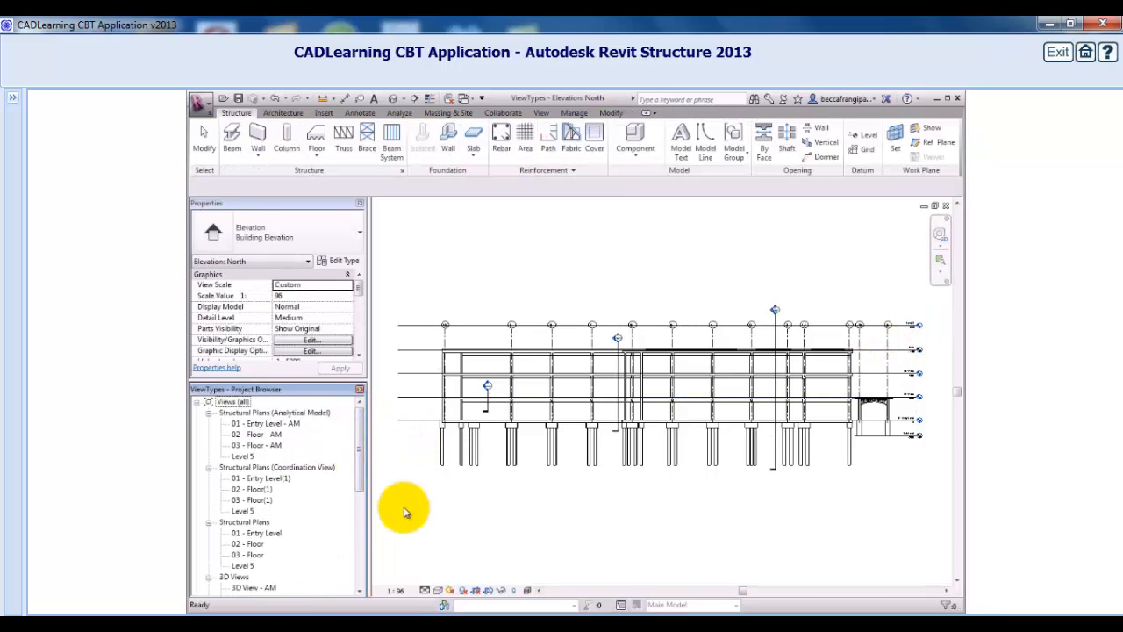